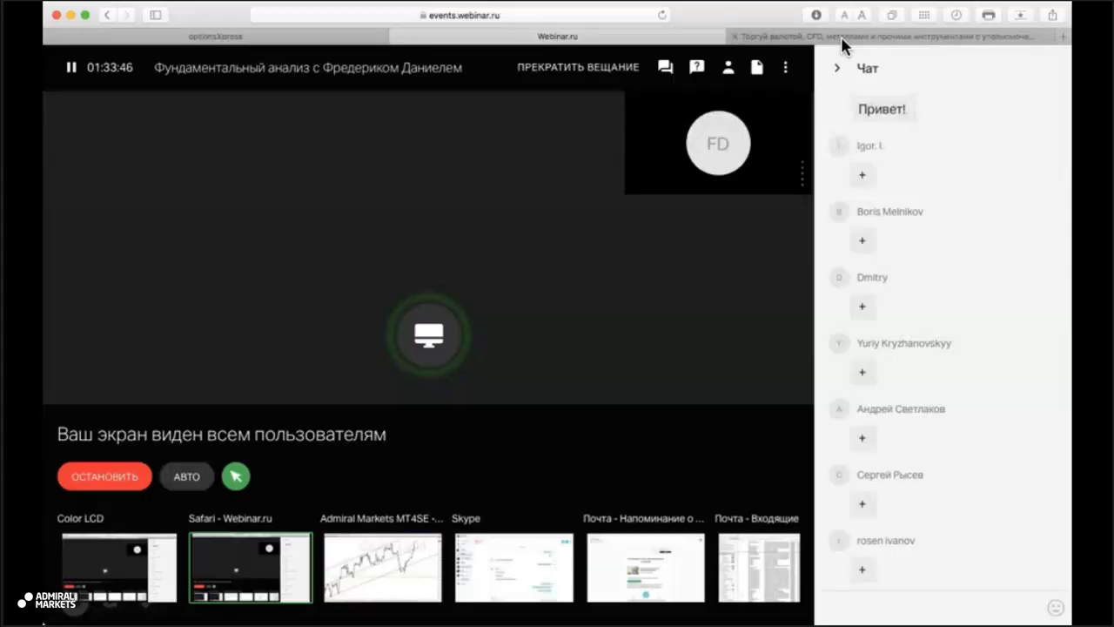
- Switch to the Admiral Markets site and open its Forex economic calendar
click(832, 51)
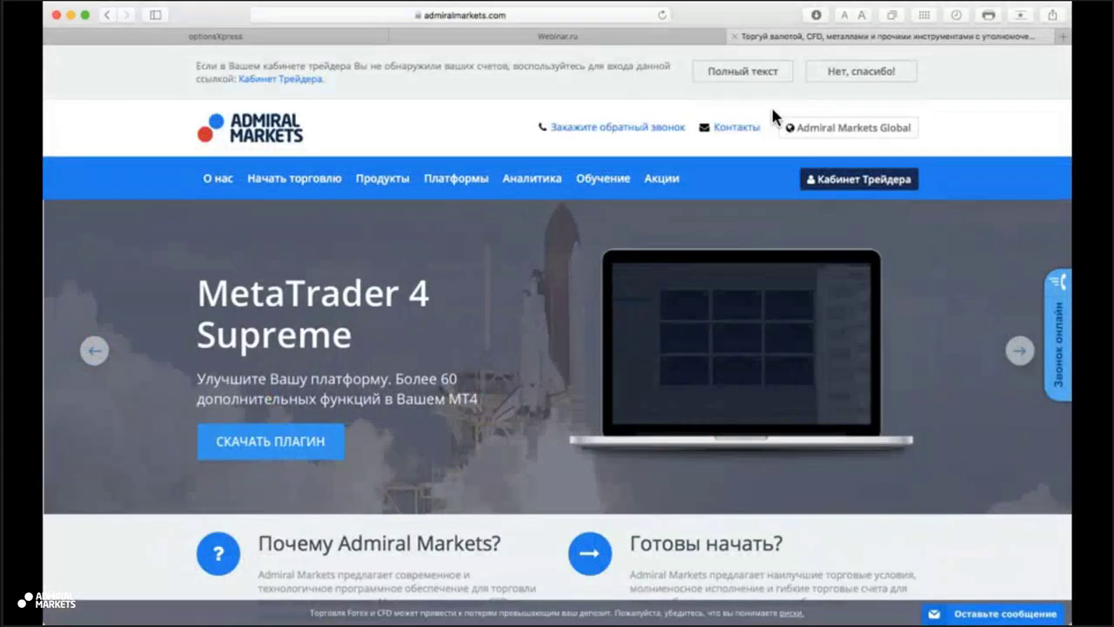
mouse_move(513, 187)
click(541, 353)
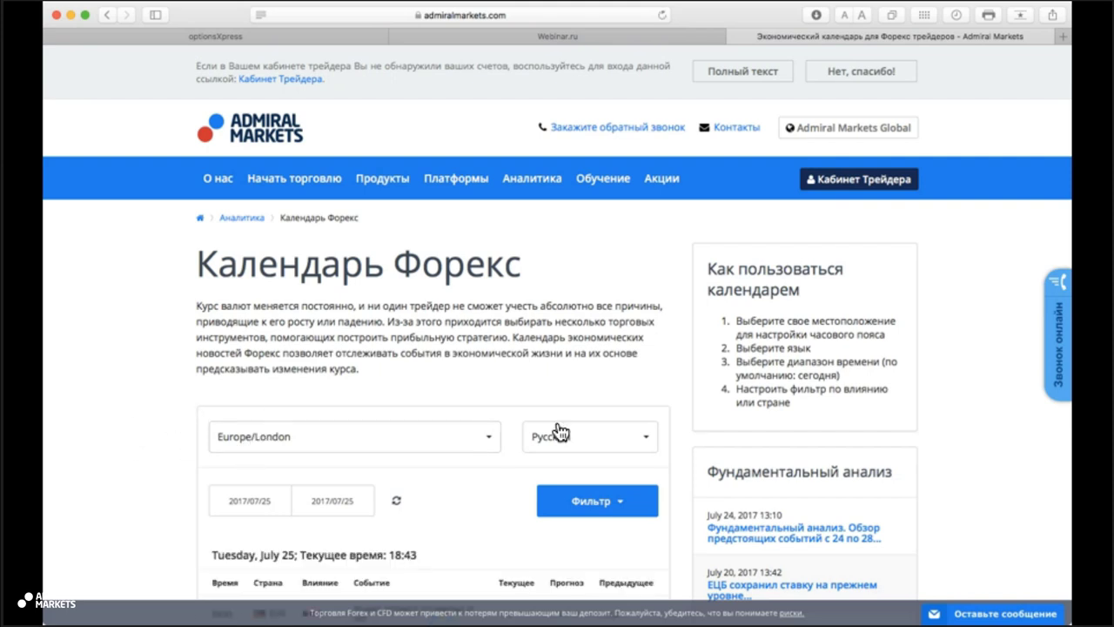
- Set the calendar's date range to 2017/07/25 through 2017/07/28 and apply the event filter
scroll(559, 430, down, 4)
click(266, 313)
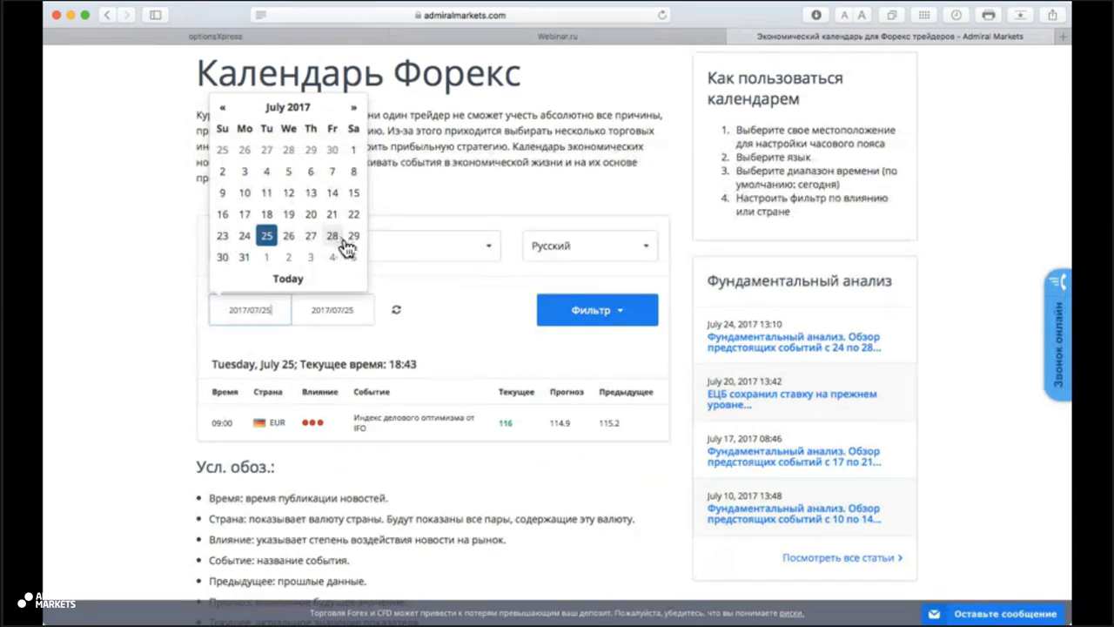
click(355, 309)
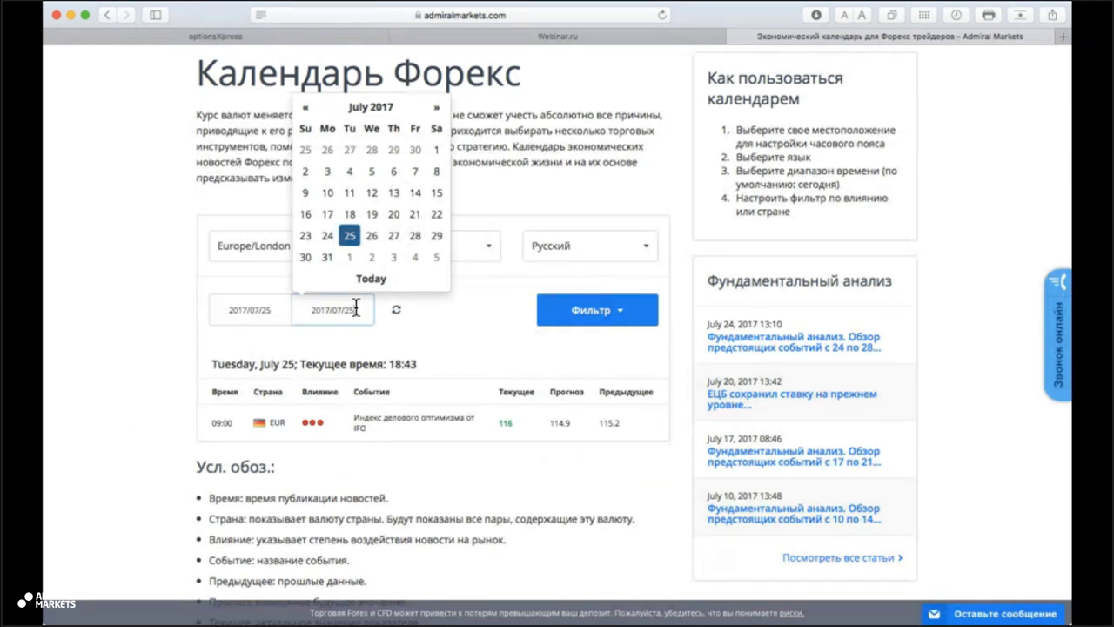
click(415, 235)
click(625, 310)
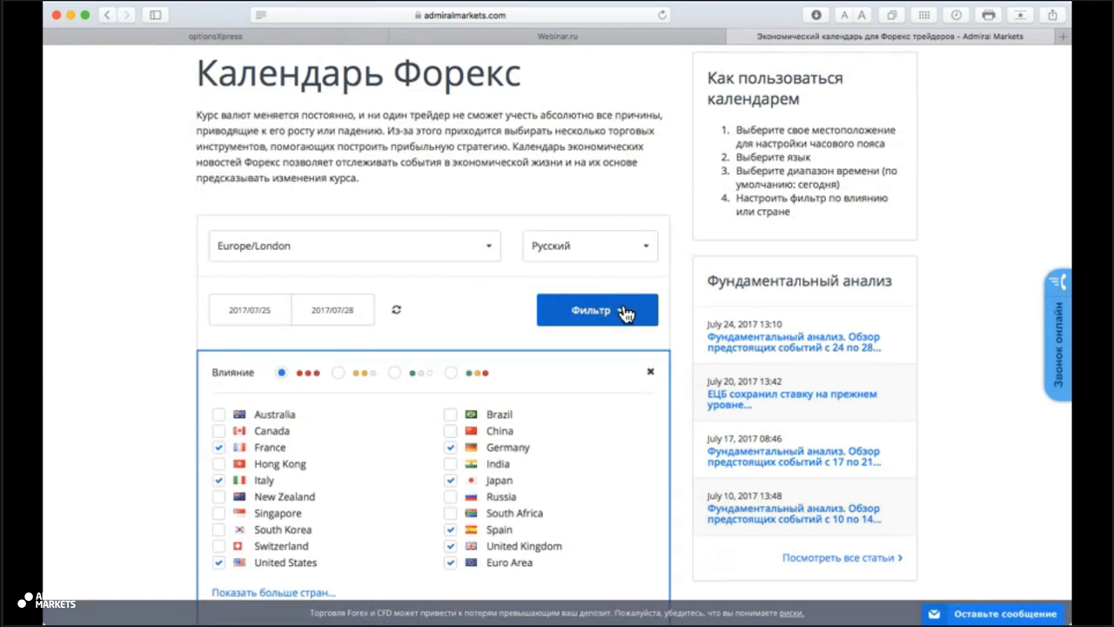
scroll(623, 311, down, 3)
scroll(623, 306, down, 3)
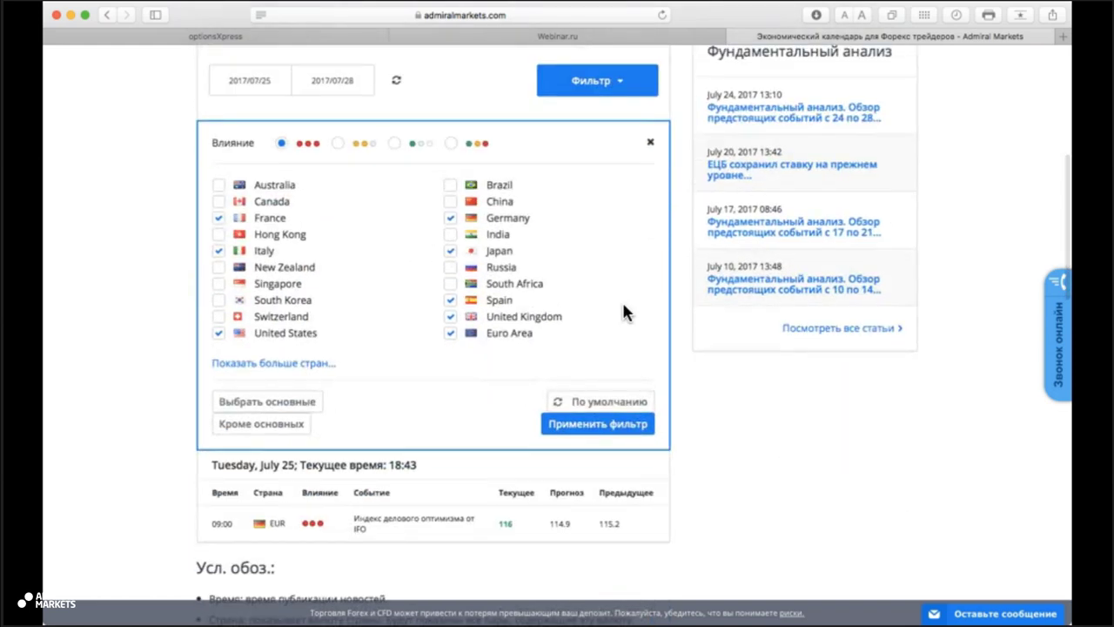
click(592, 435)
- Examine the high-impact events listed for July 25 and July 26 at an enlarged view
scroll(590, 435, down, 7)
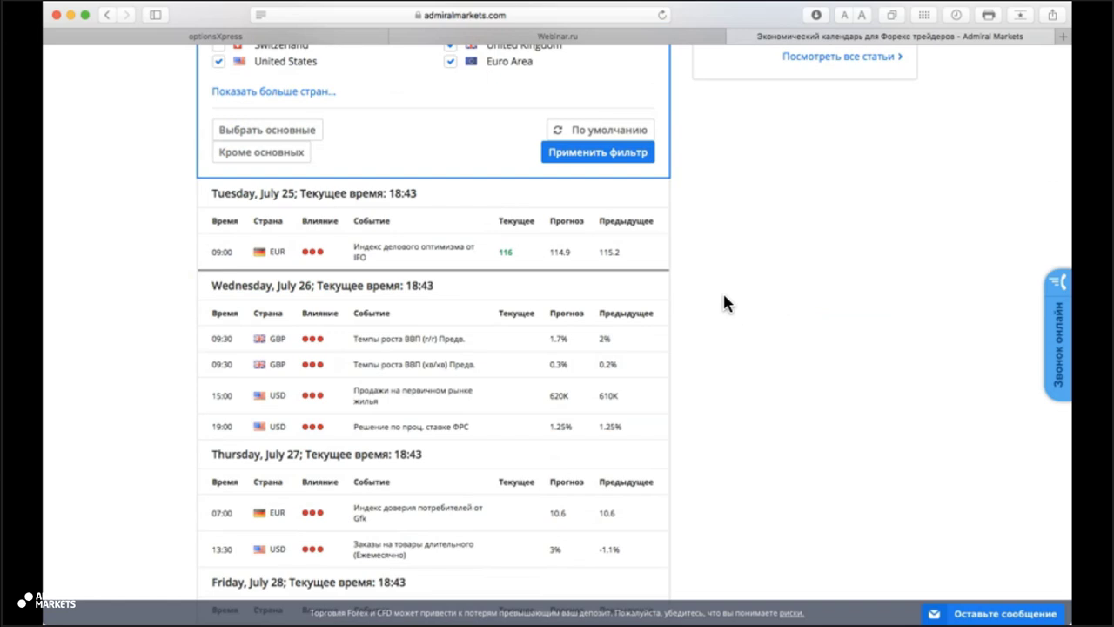
scroll(631, 303, up, 3)
scroll(632, 304, down, 3)
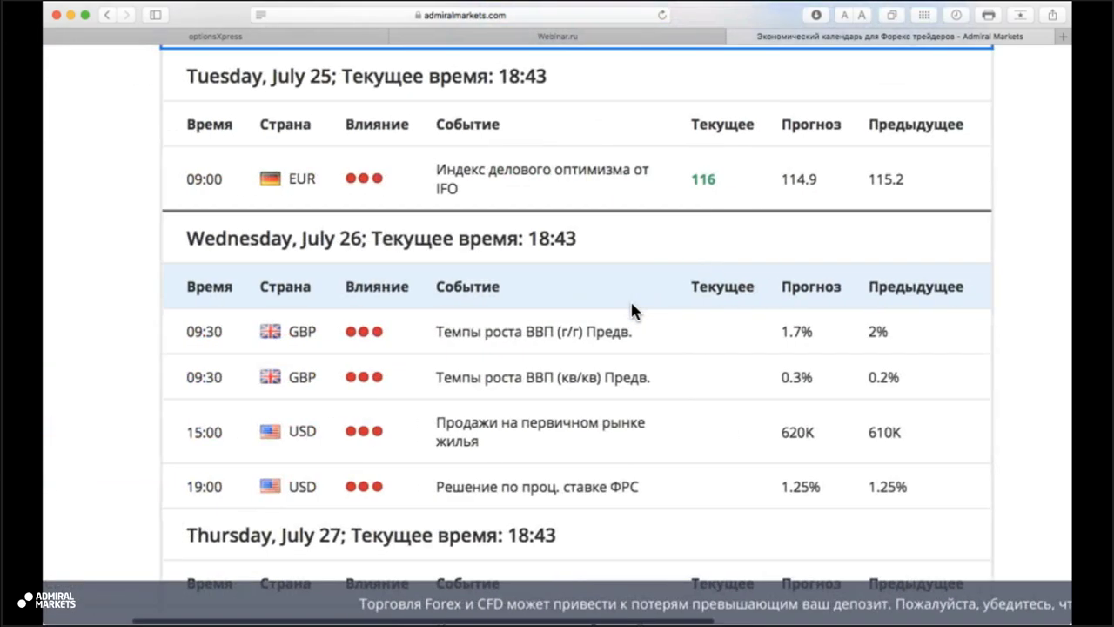
scroll(632, 305, down, 2)
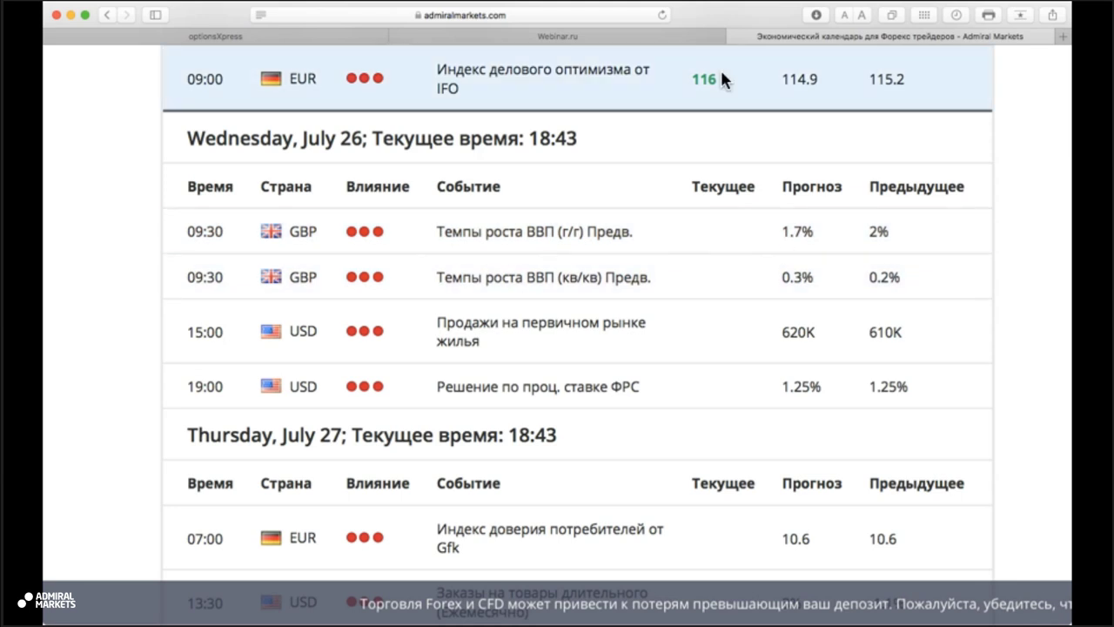
- Check the webinar page's chat, and return to the calendar to examine the July 26 GBP and USD forecasts
click(600, 38)
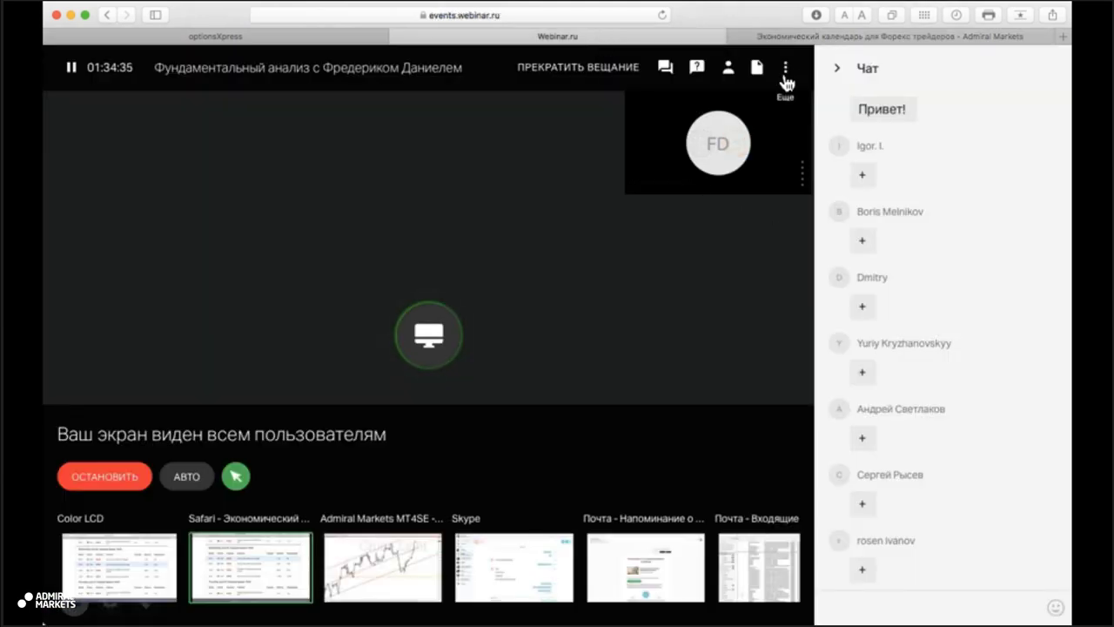
click(841, 36)
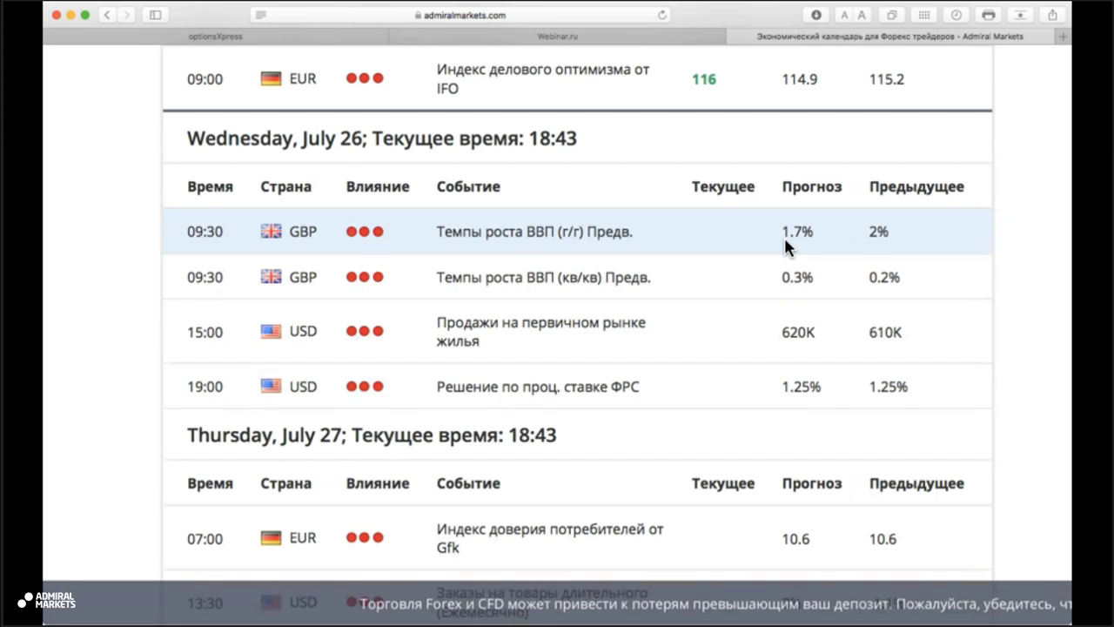
scroll(783, 235, down, 3)
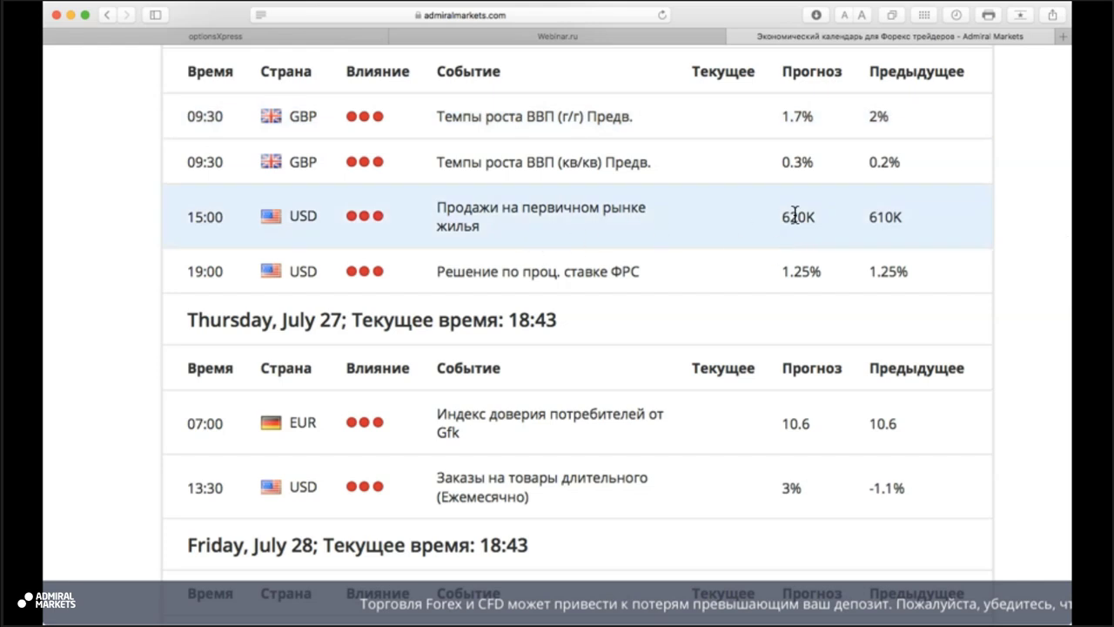
scroll(794, 216, up, 2)
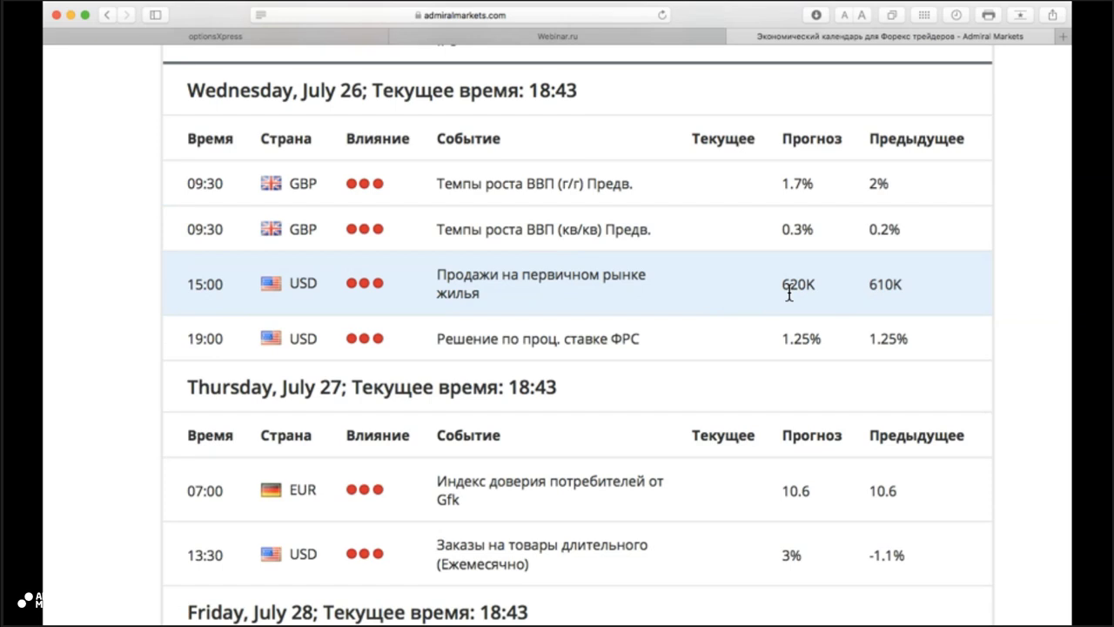
- Examine the July 27 events, comparing forecast and previous values for German consumer confidence and US durable goods orders
scroll(788, 294, down, 4)
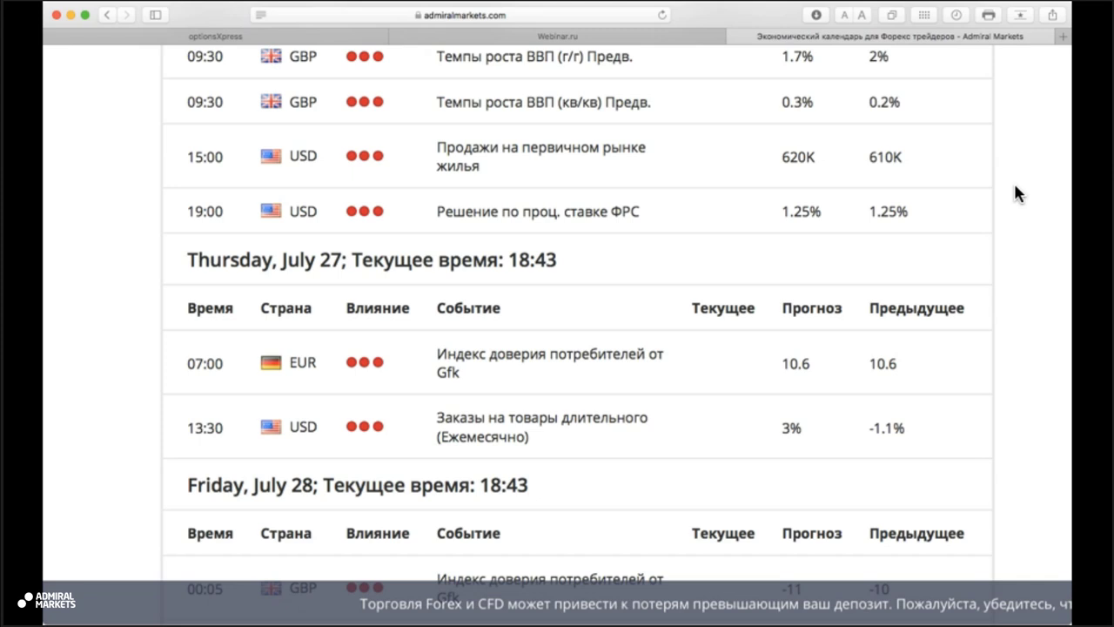
scroll(1013, 180, down, 1)
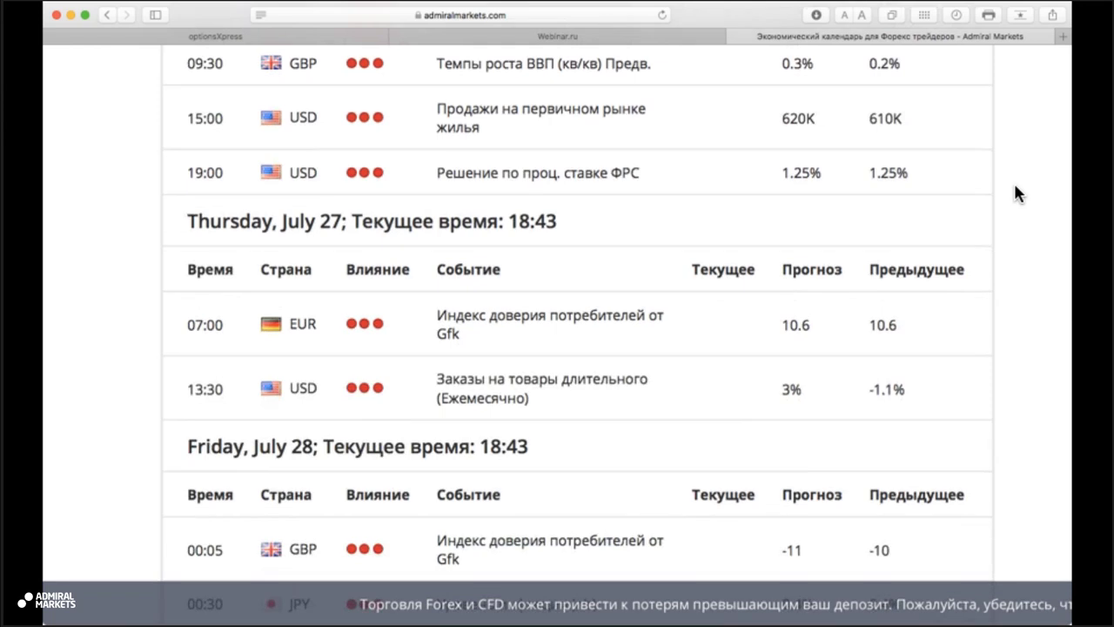
scroll(1015, 187, down, 3)
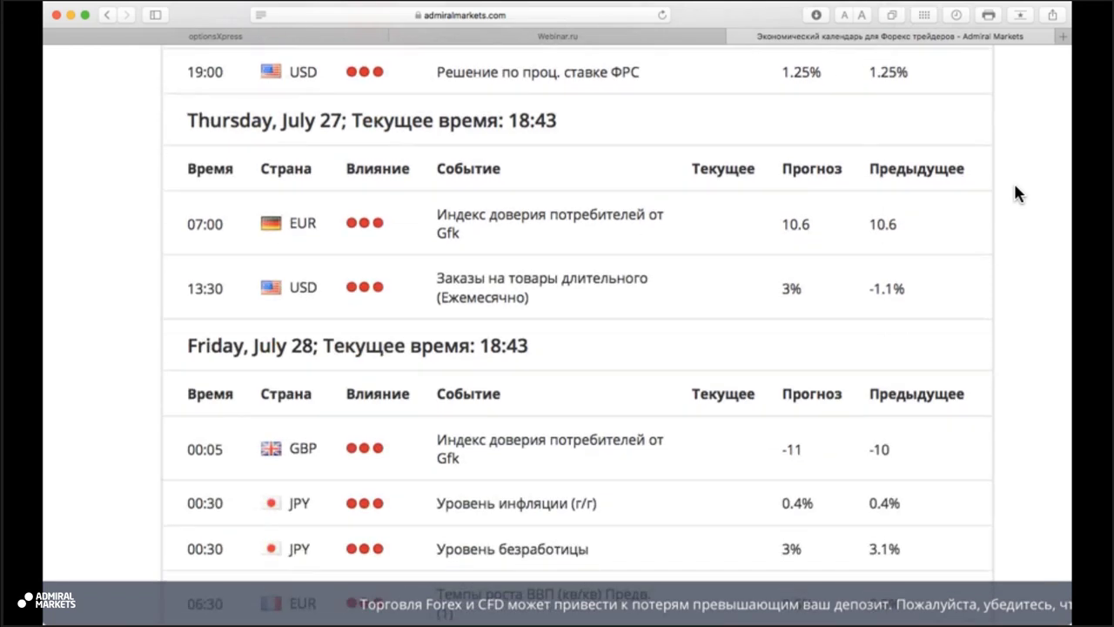
scroll(1015, 187, down, 3)
scroll(1014, 186, up, 2)
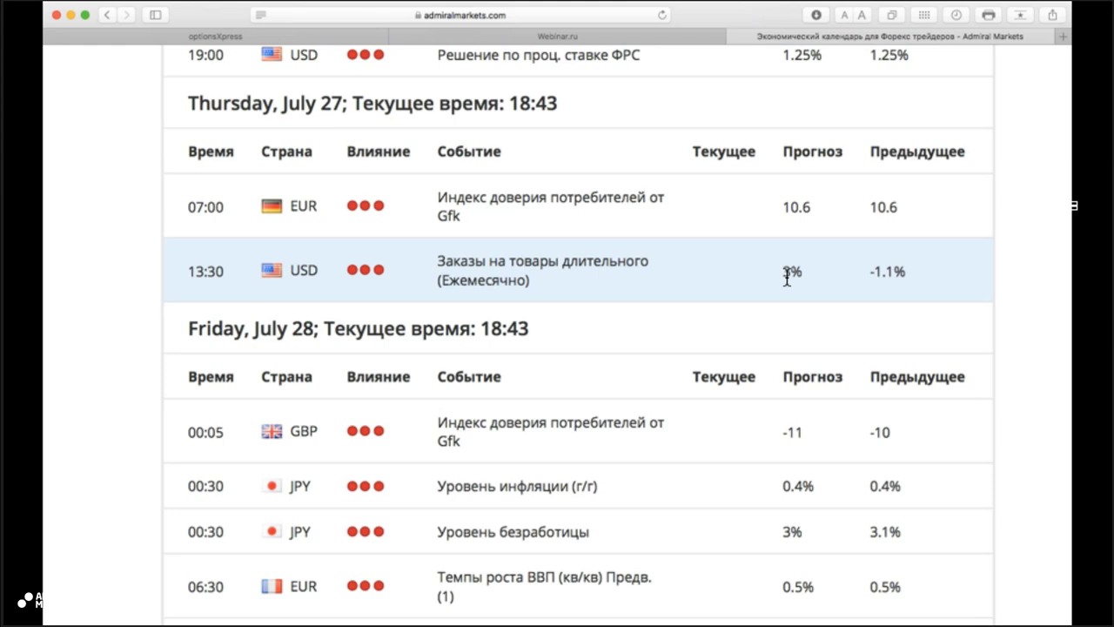
scroll(787, 276, up, 2)
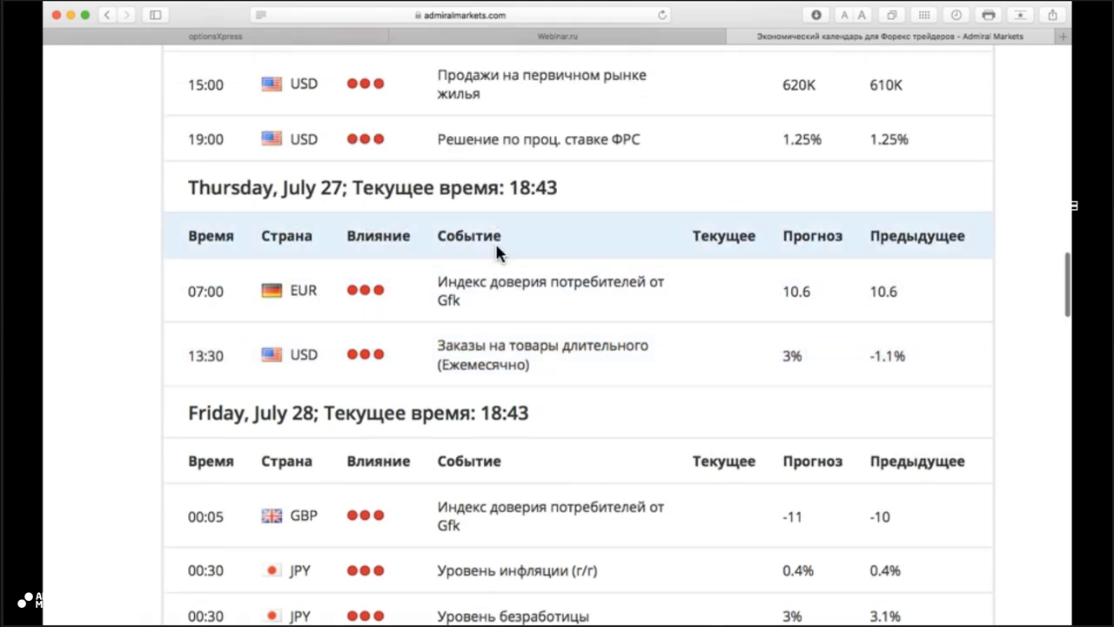
scroll(692, 346, down, 3)
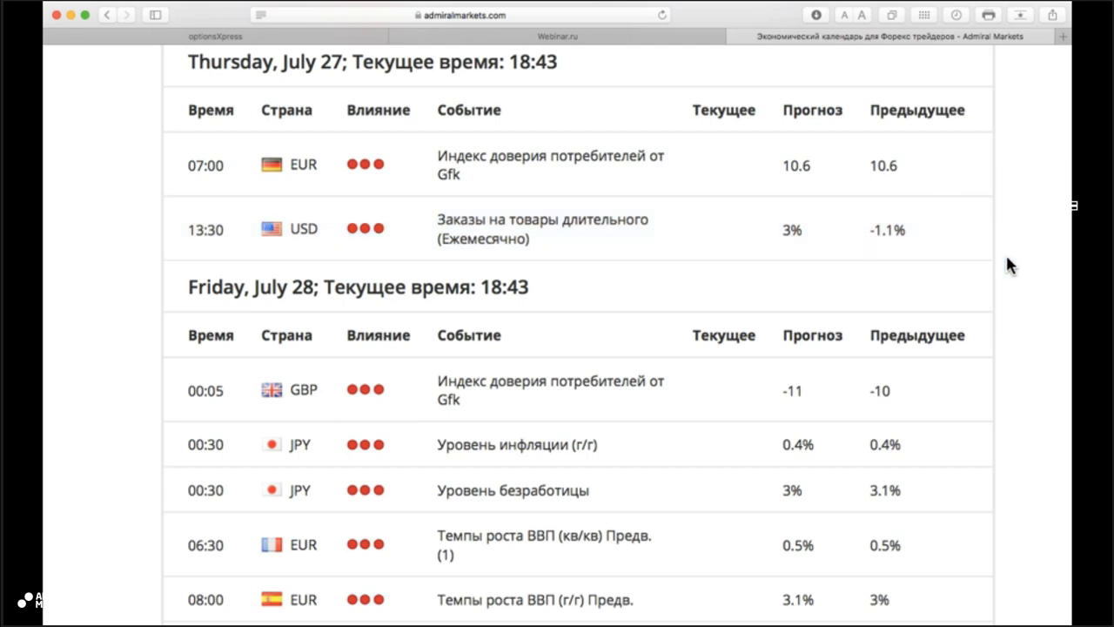
- Examine the July 28 events, from UK consumer confidence through the US GDP growth forecast
scroll(1006, 257, down, 3)
scroll(1005, 258, down, 4)
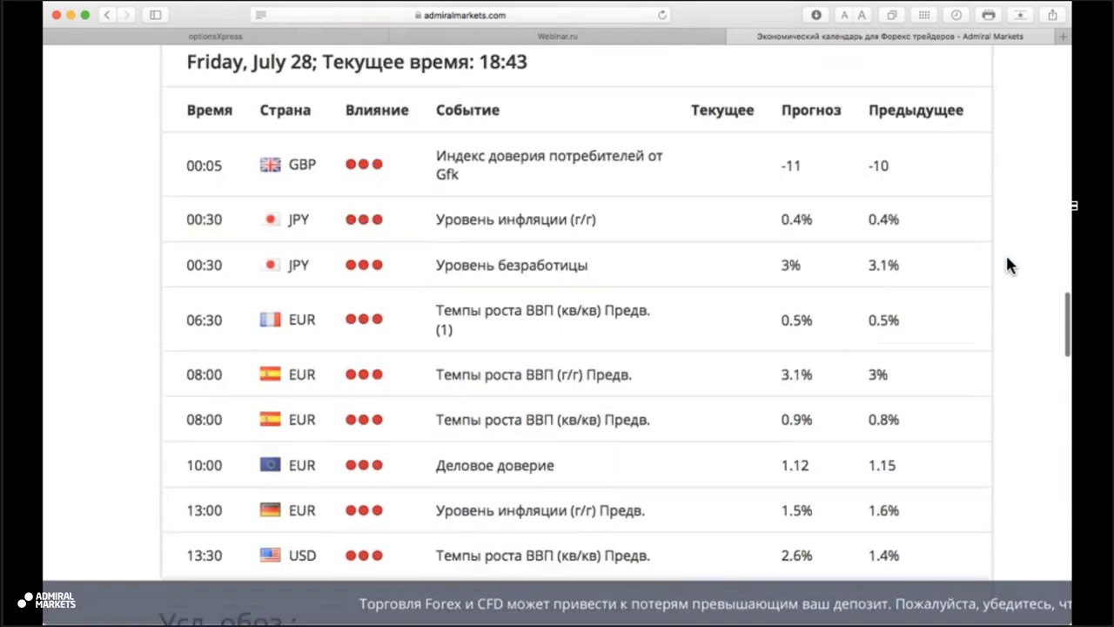
scroll(1006, 257, down, 3)
scroll(1006, 257, up, 2)
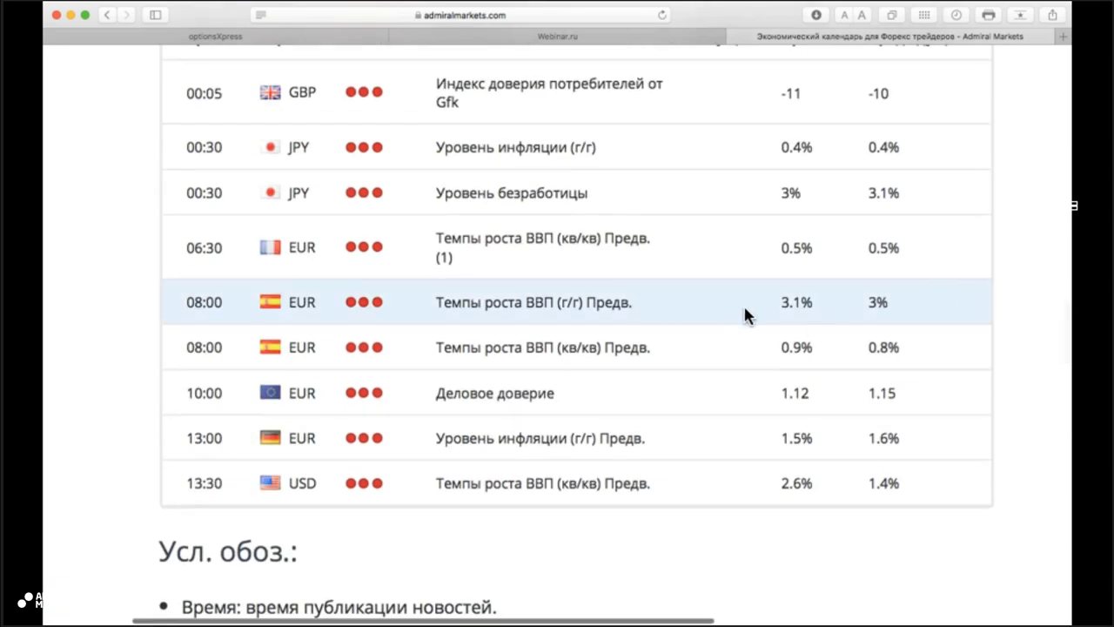
scroll(744, 309, up, 3)
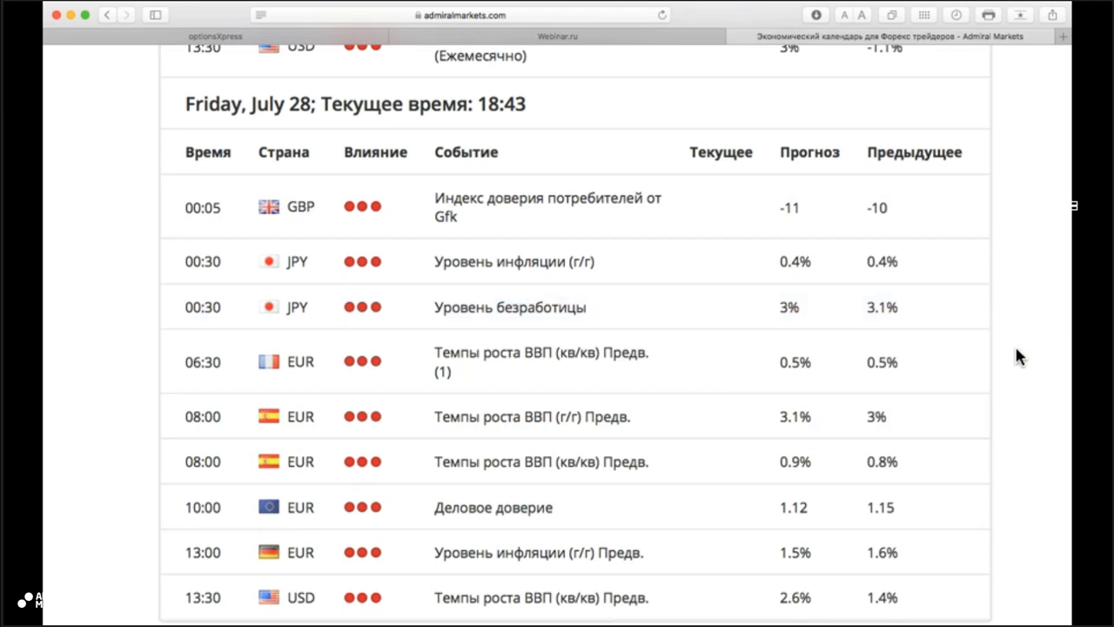
scroll(1017, 357, down, 1)
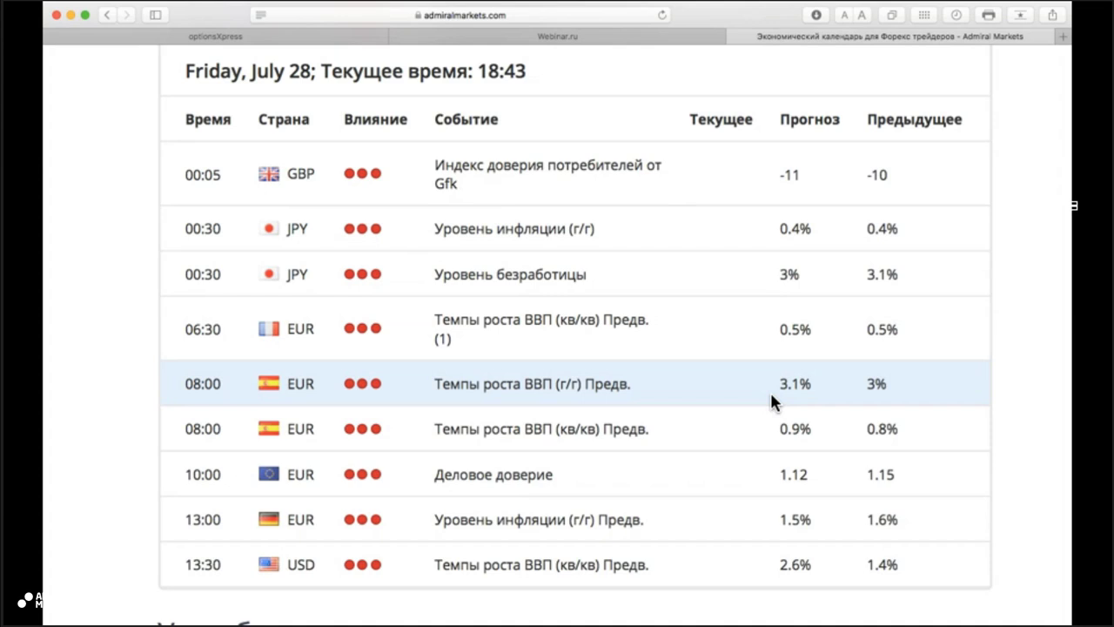
scroll(771, 396, down, 3)
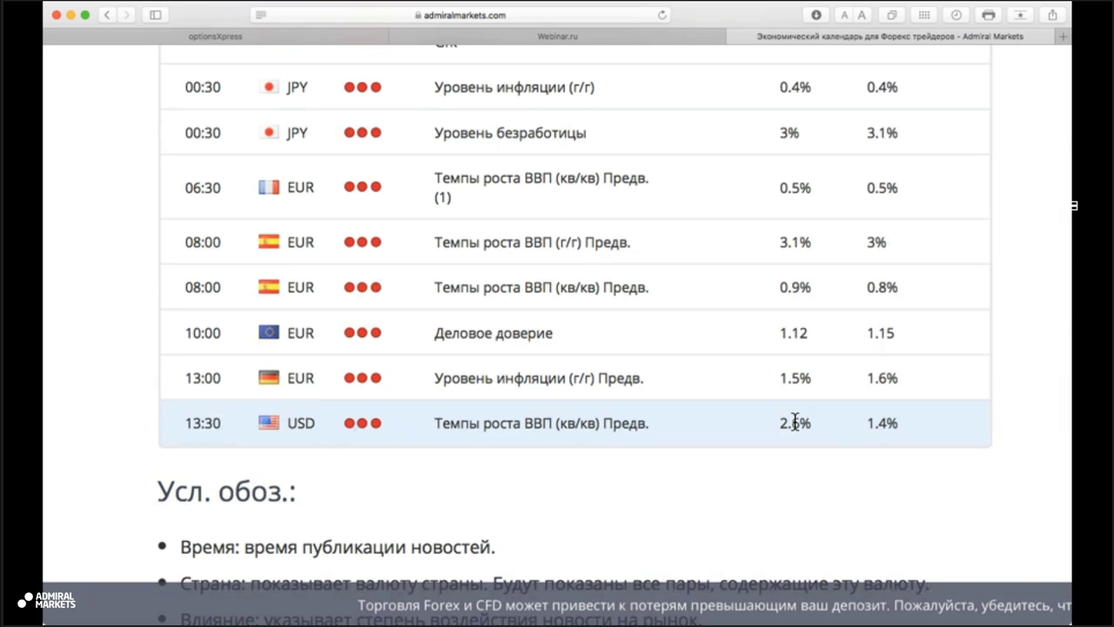
- Review the July 26 and July 27 calendar entries once more, including the Fed rate decision
scroll(793, 422, up, 2)
scroll(794, 419, up, 5)
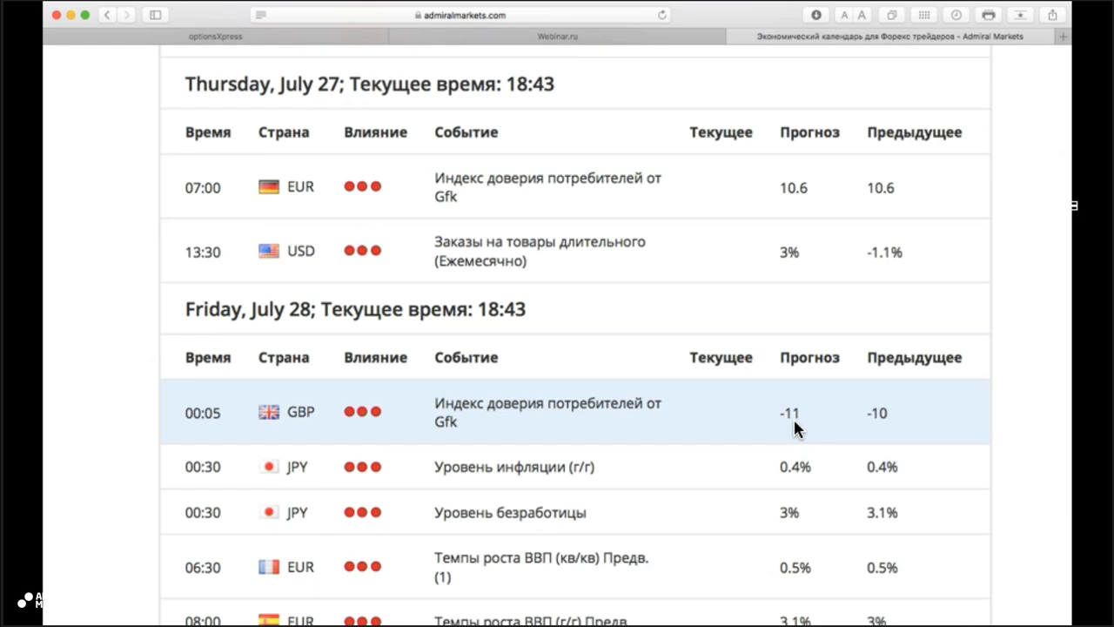
scroll(793, 417, up, 5)
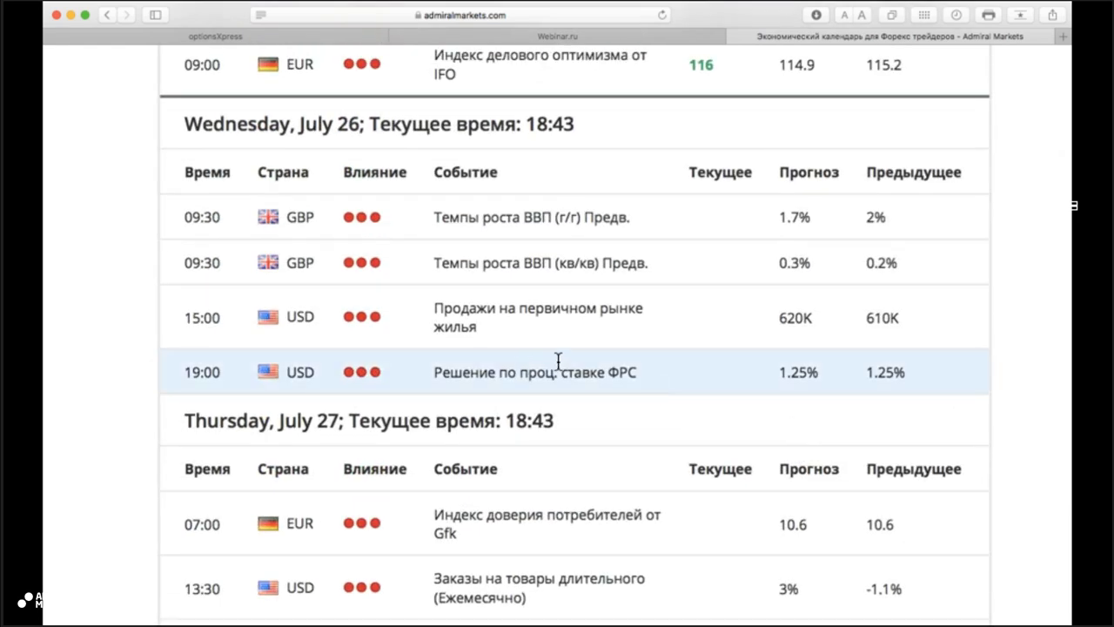
scroll(568, 359, down, 3)
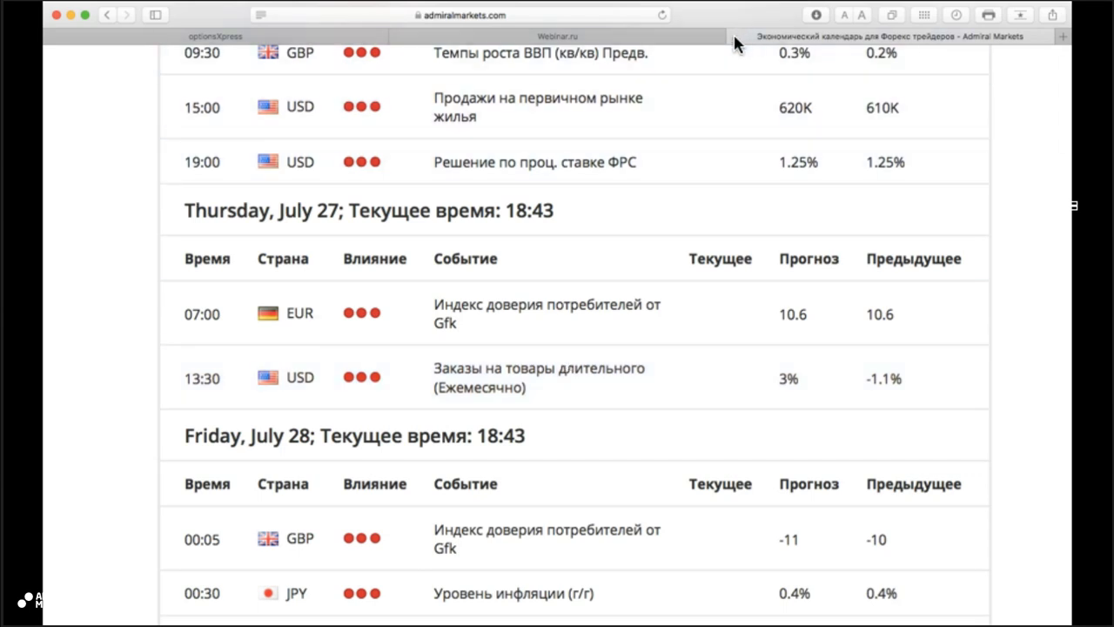
- Close the economic calendar page, view the webinar's participant list, and return to its chat
click(734, 35)
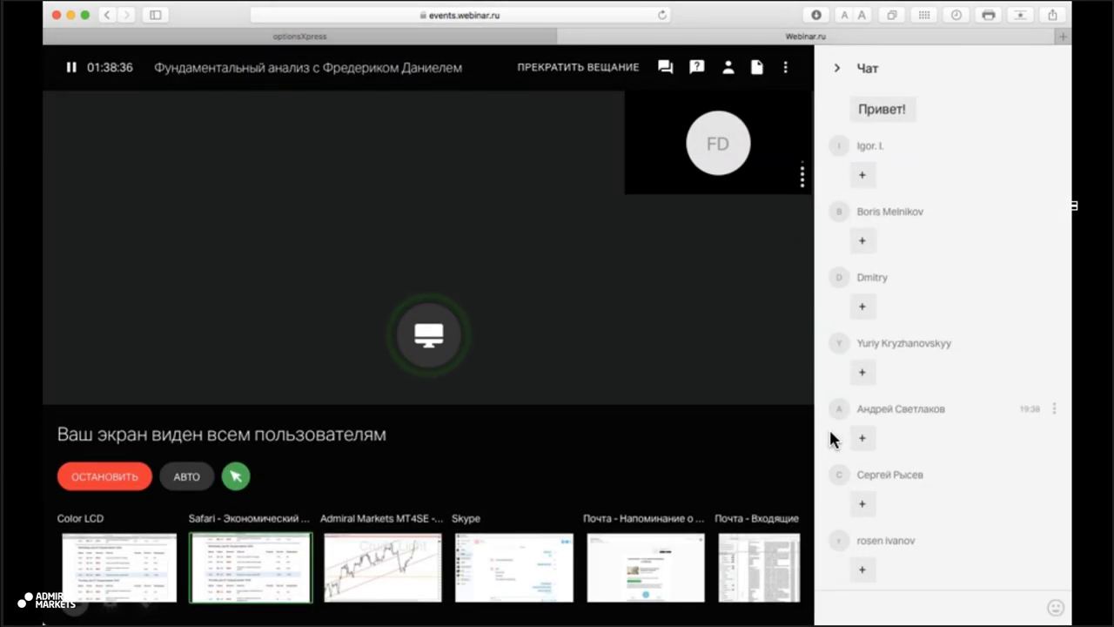
click(728, 74)
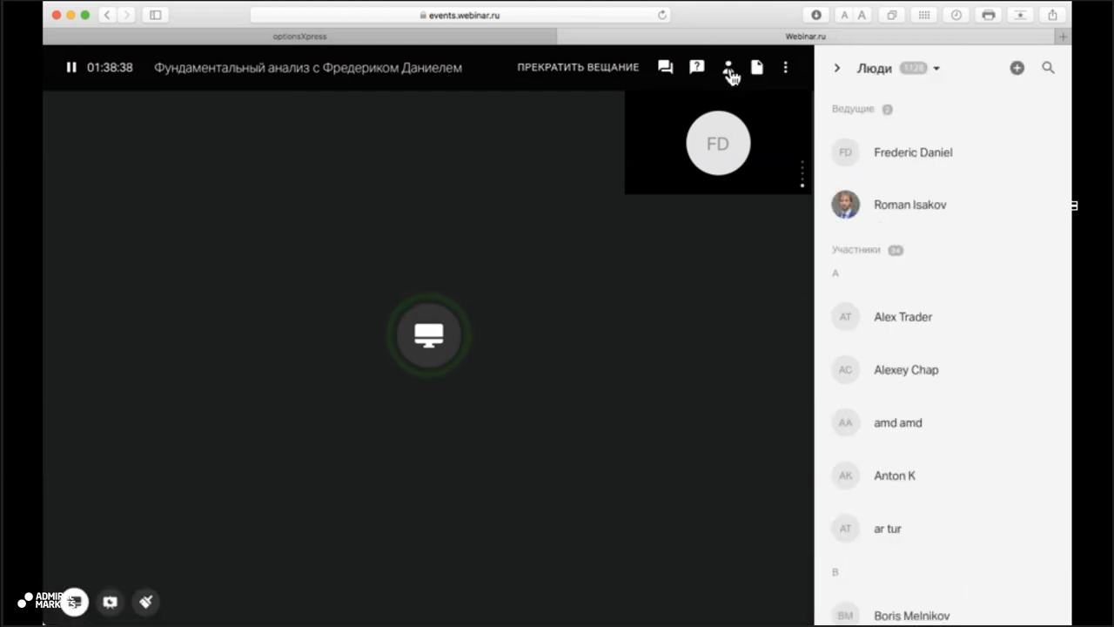
click(666, 70)
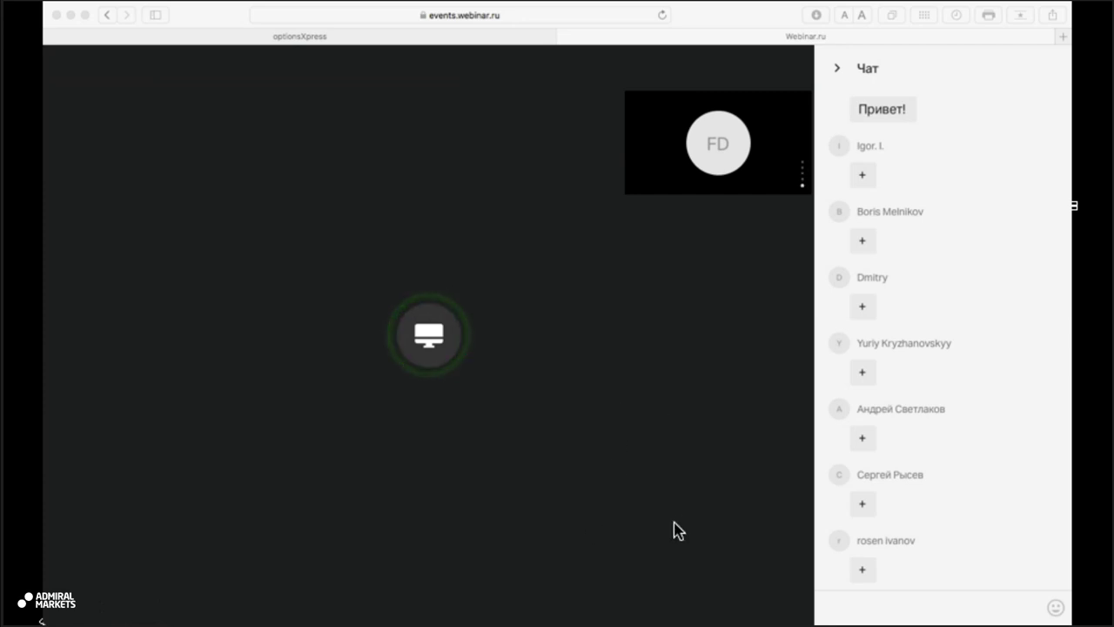
mouse_move(677, 530)
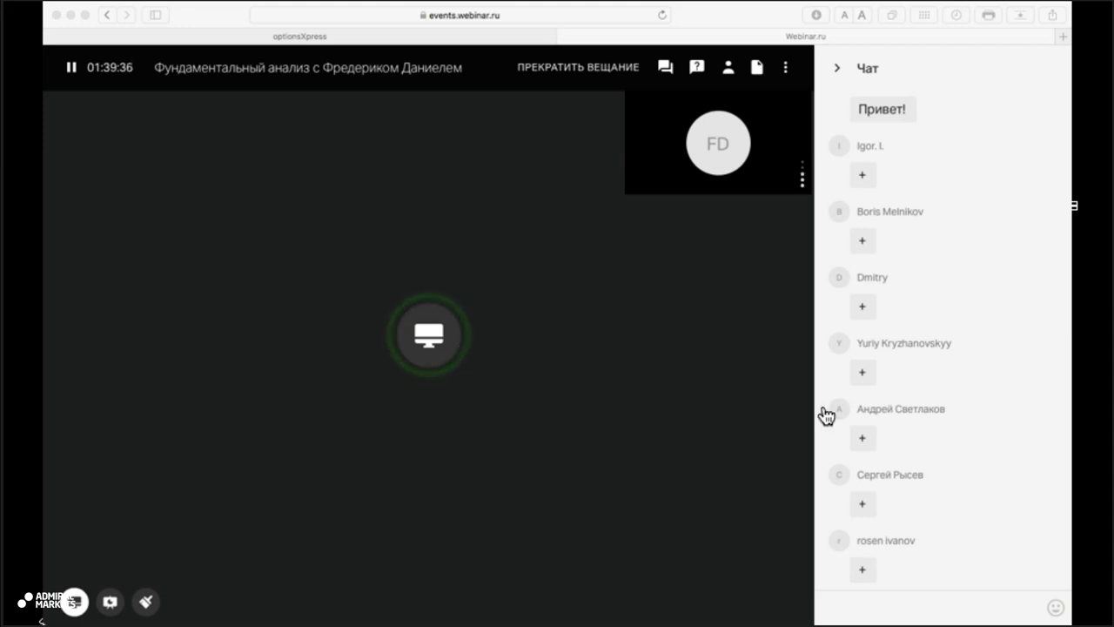
click(825, 416)
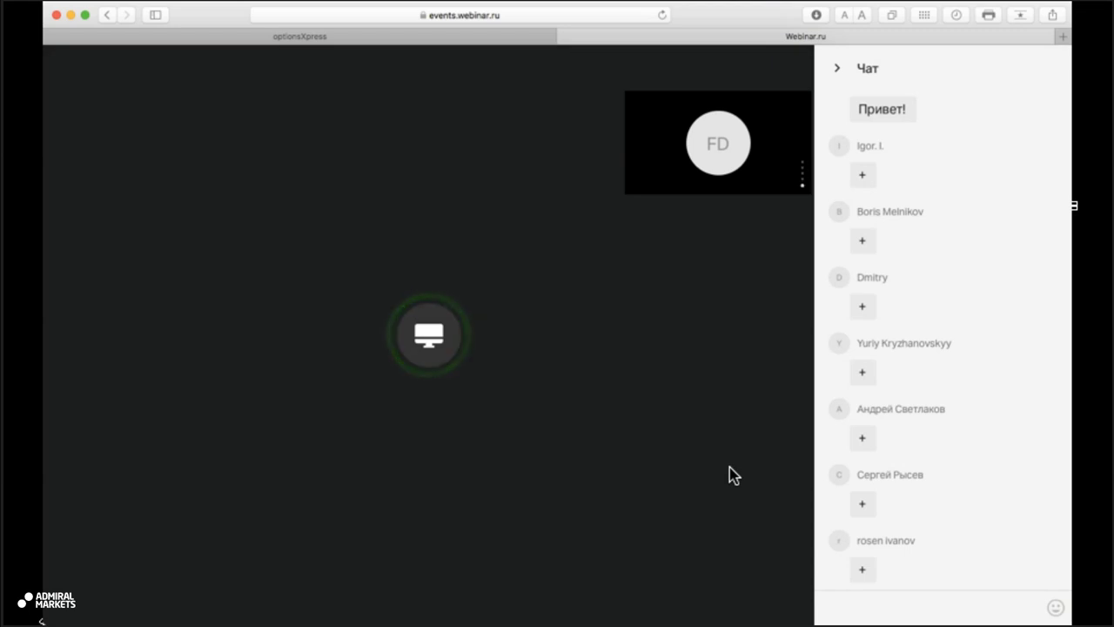
mouse_move(733, 475)
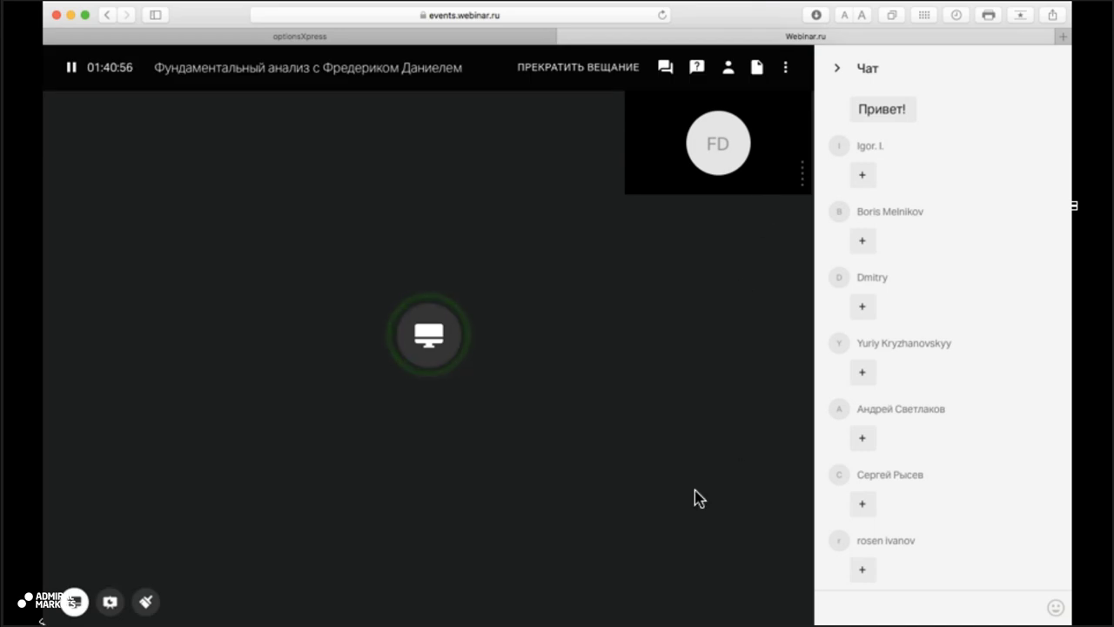
- Switch to the optionsXpress page and look through the account balances and account positions on the overview
click(330, 41)
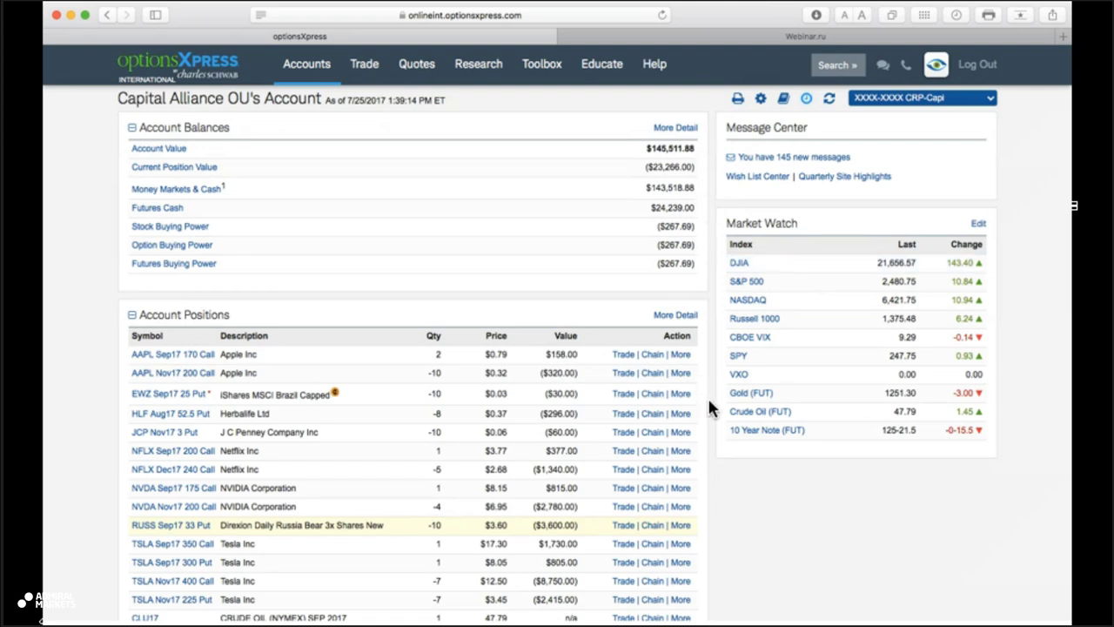
scroll(705, 252, down, 3)
scroll(479, 496, down, 4)
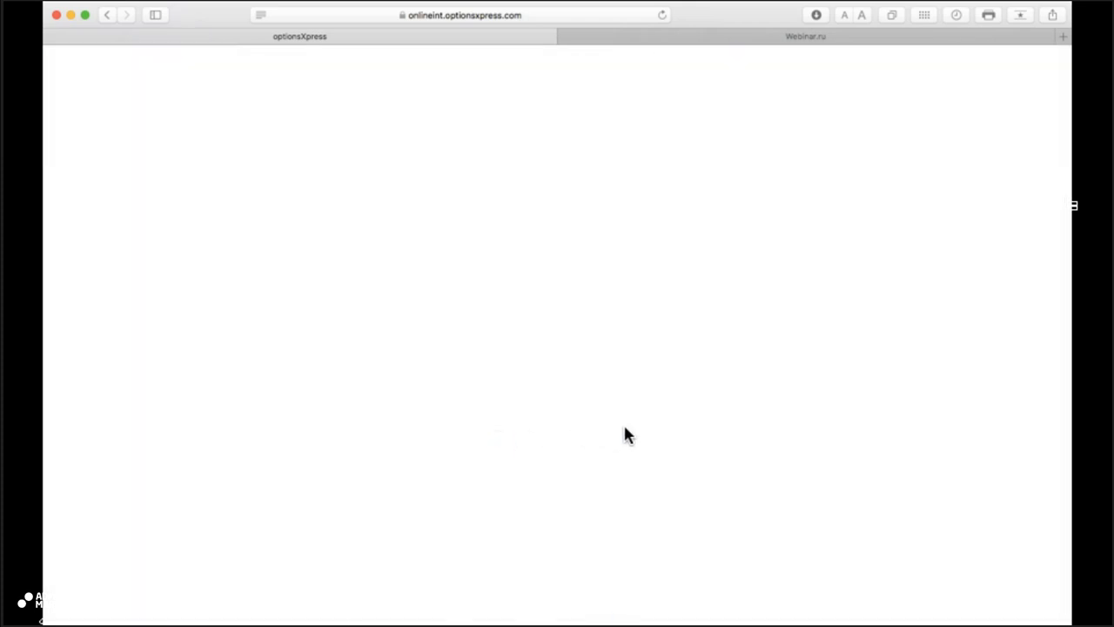
scroll(507, 531, down, 4)
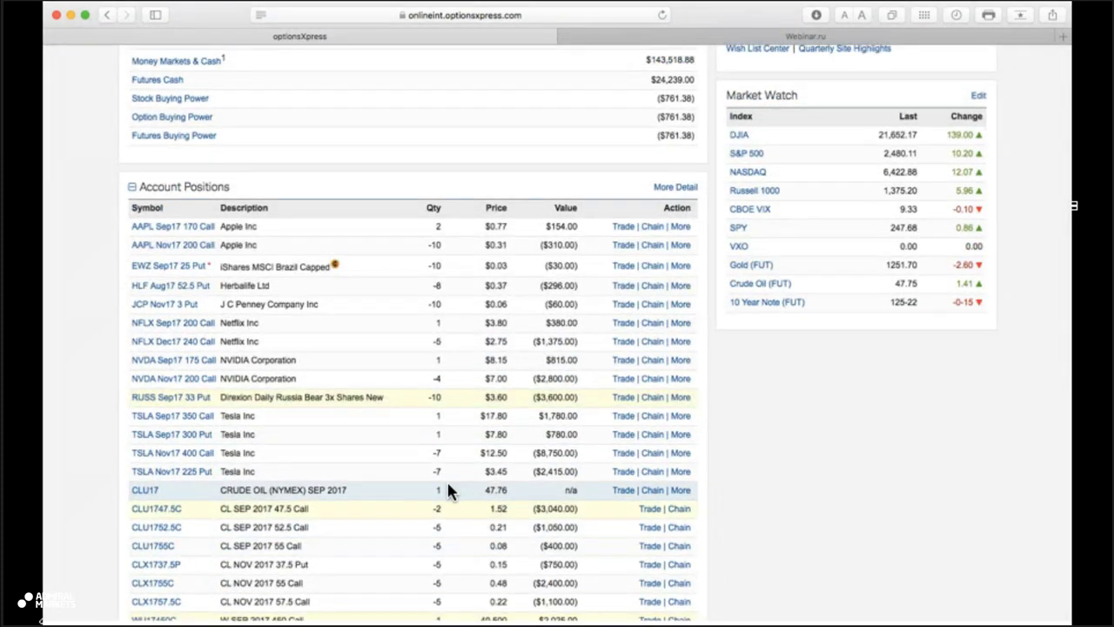
scroll(490, 487, up, 3)
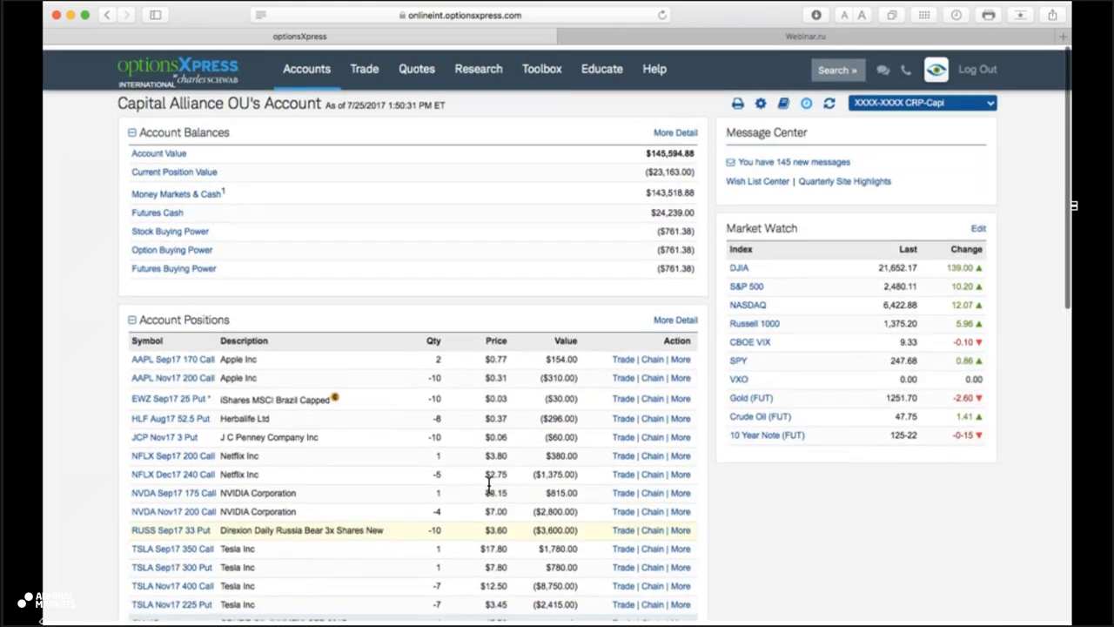
- Open the detailed account positions and examine the gain/loss of the securities, from AAPL through the TSLA options
mouse_move(307, 65)
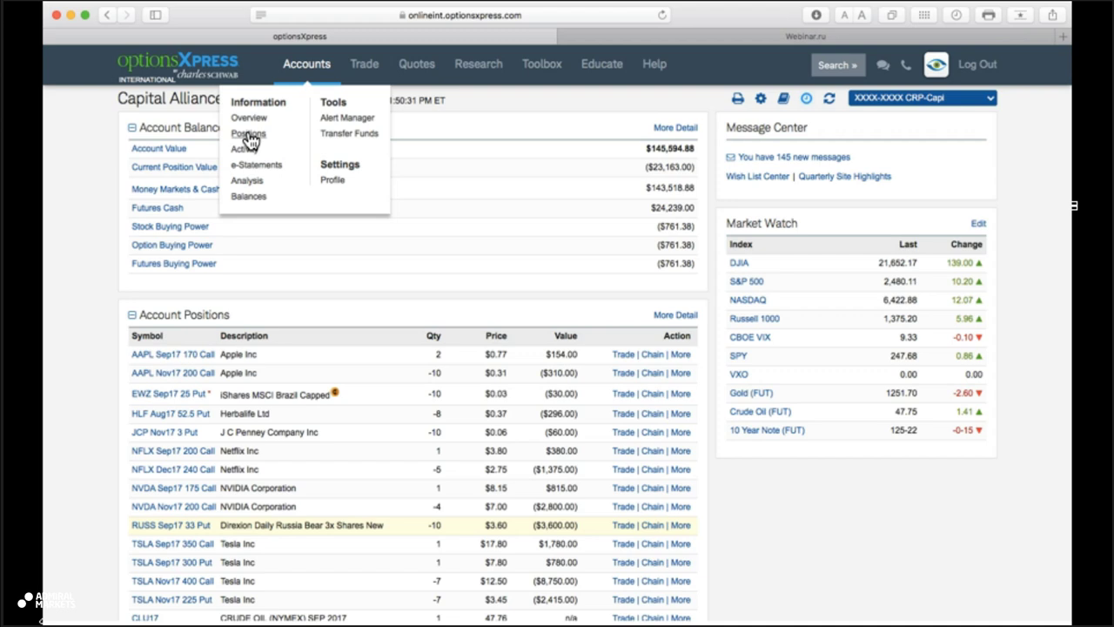
click(689, 40)
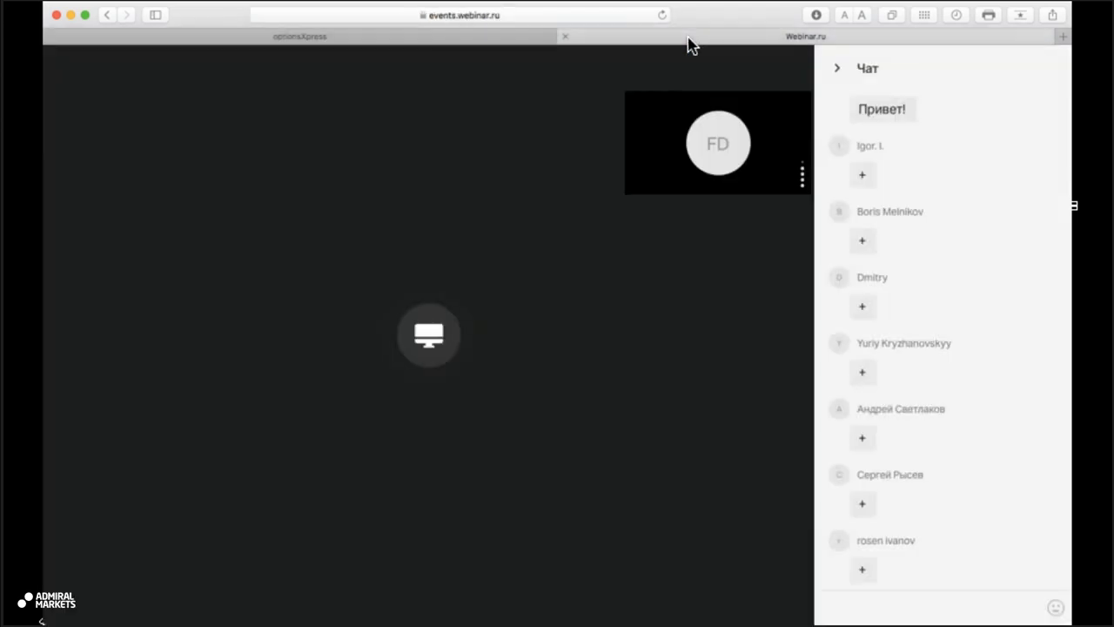
click(368, 38)
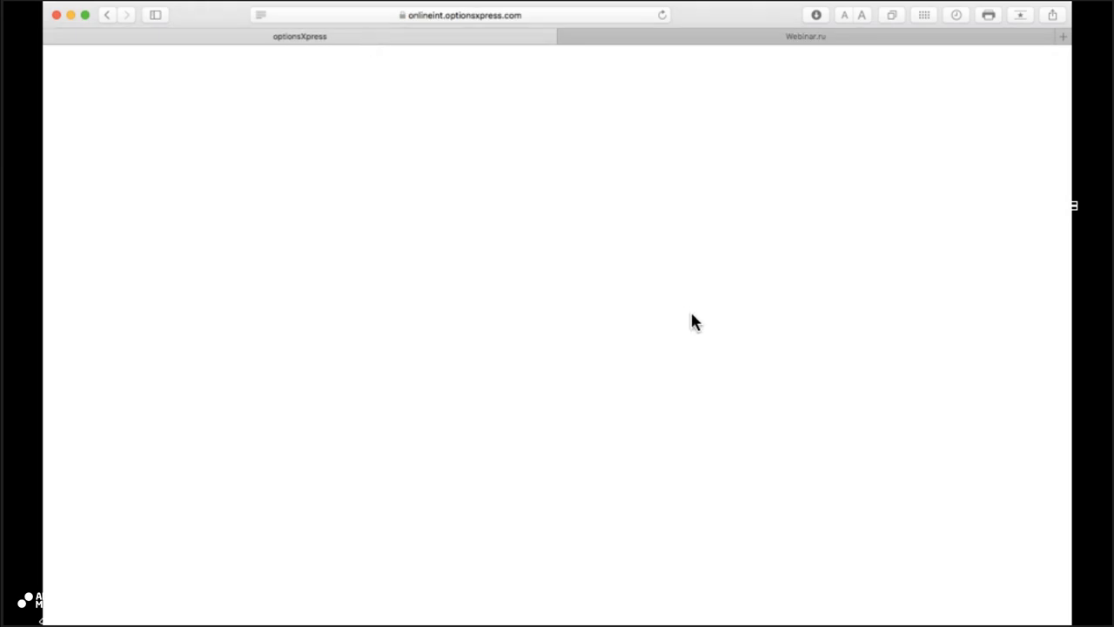
scroll(692, 315, down, 5)
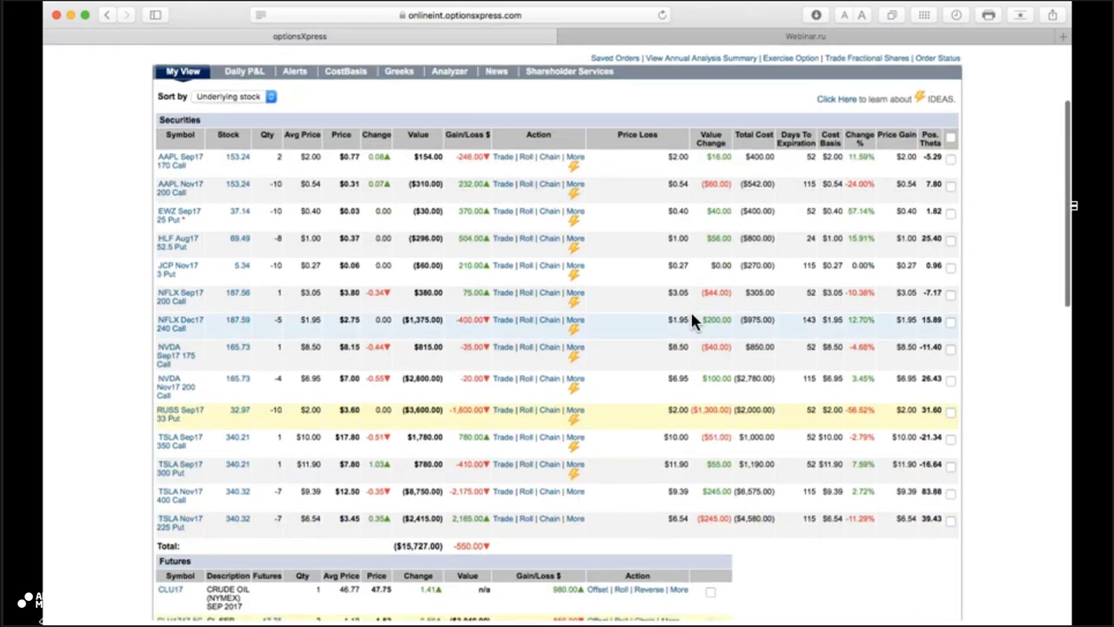
scroll(692, 316, up, 2)
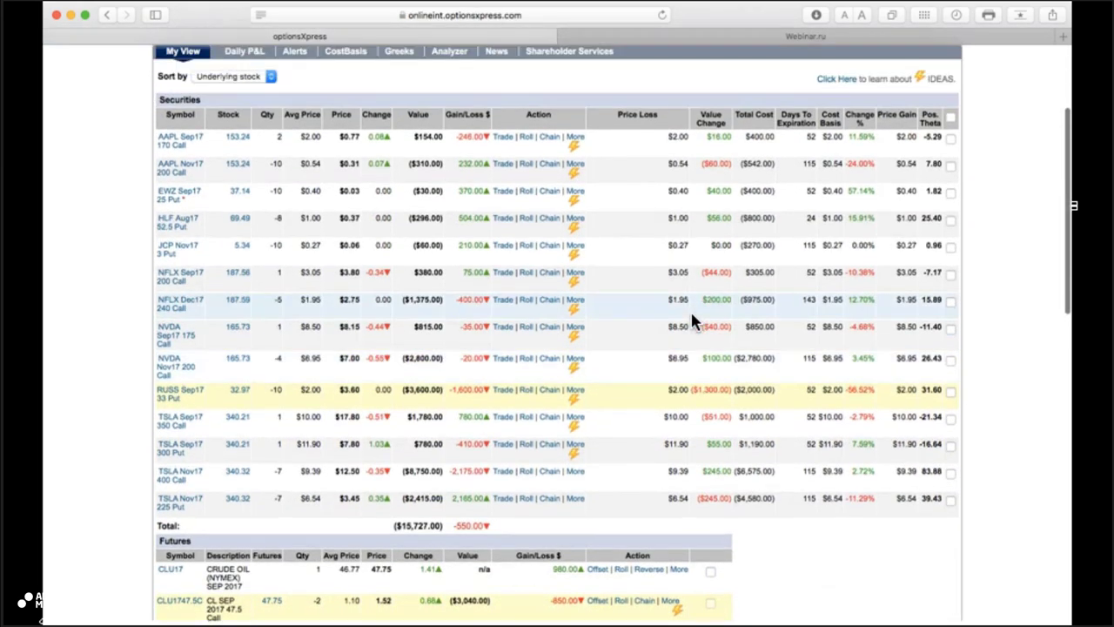
click(448, 391)
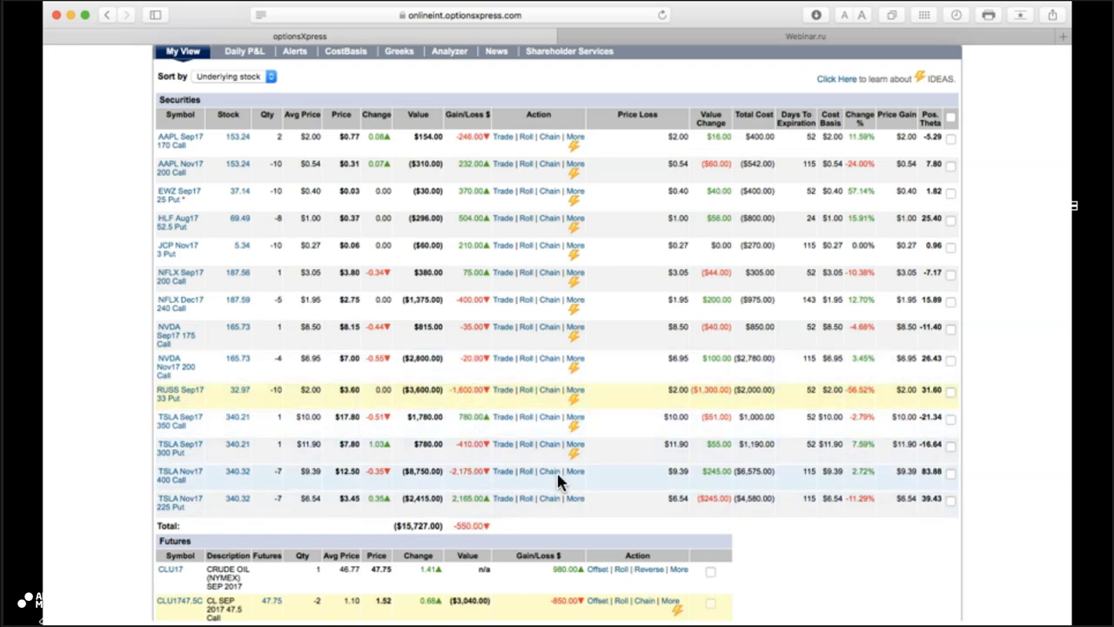
- Examine the crude oil and wheat futures positions down to the total gain/loss and account value
scroll(557, 481, down, 9)
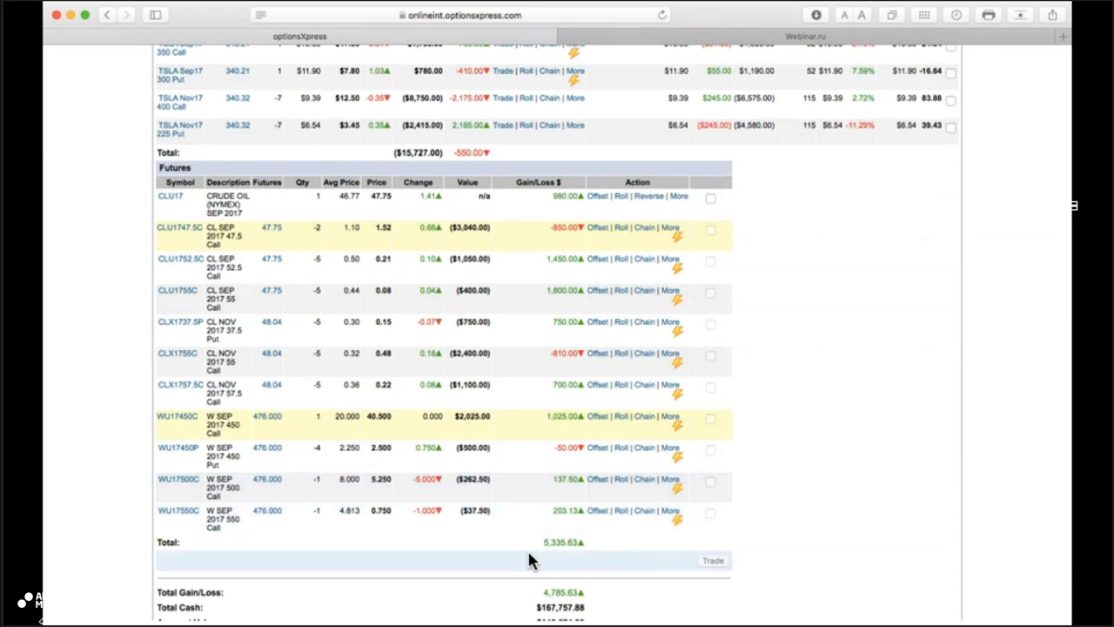
click(557, 228)
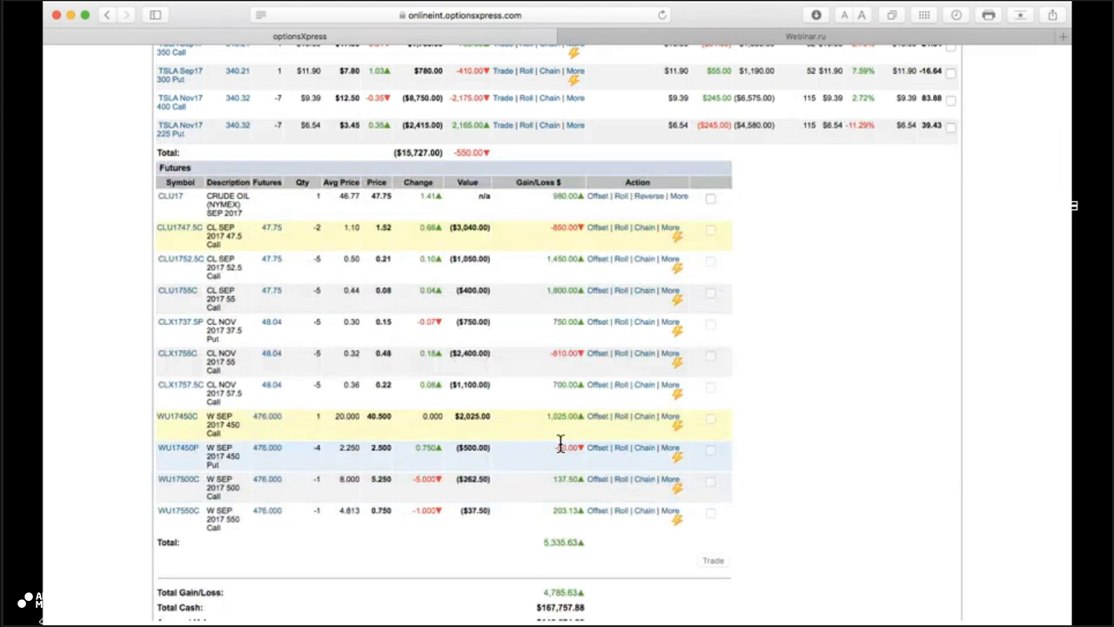
scroll(590, 558, down, 2)
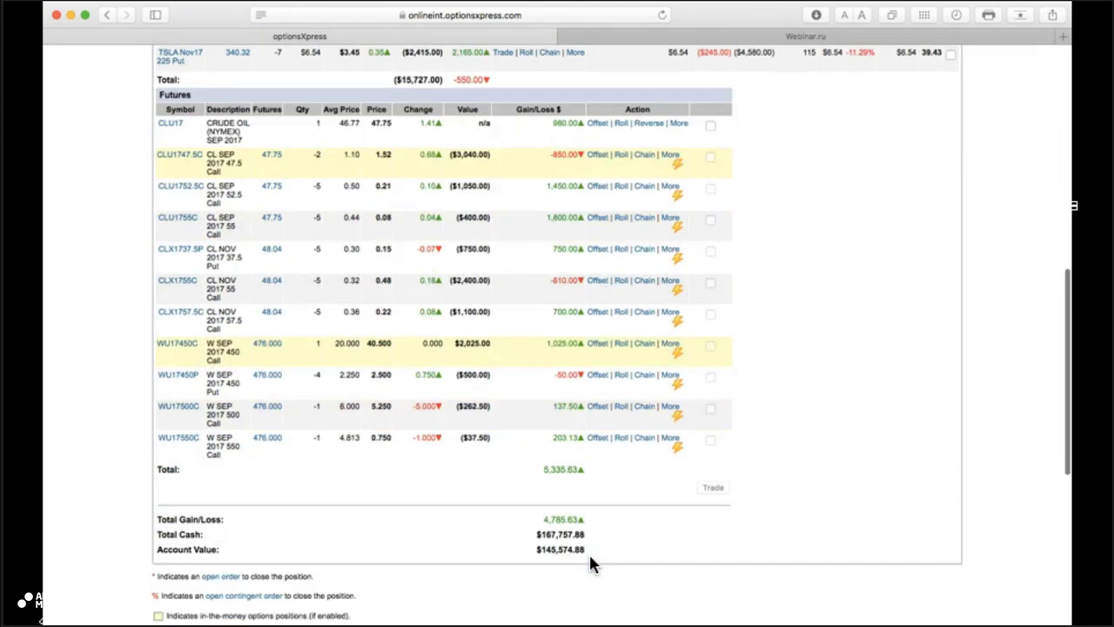
scroll(578, 406, up, 3)
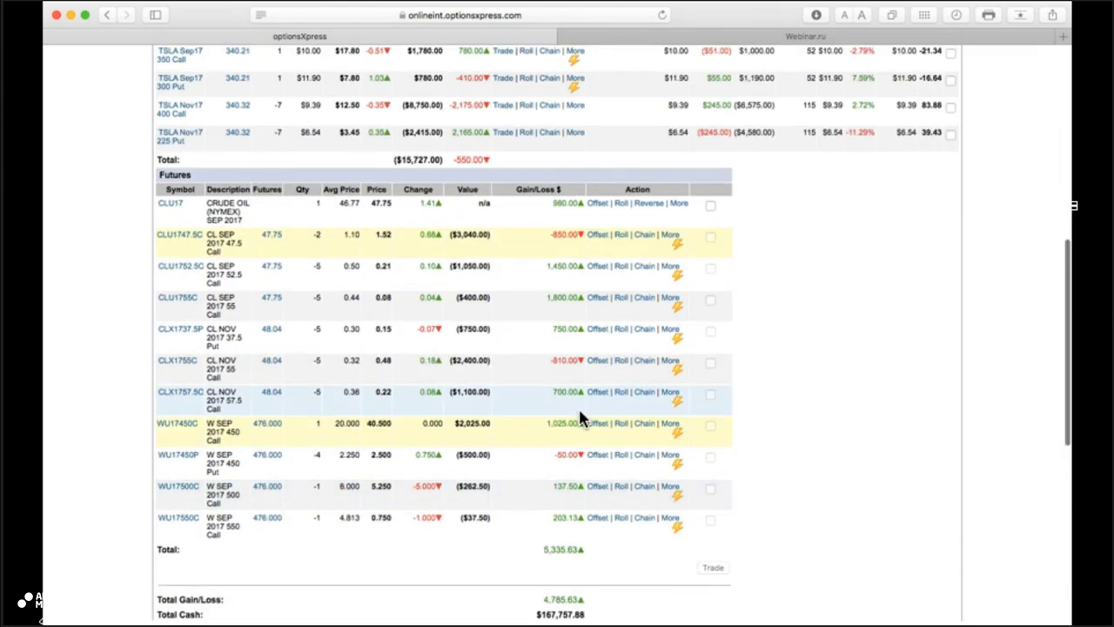
- Go over the securities positions once more, then the futures positions and the account totals
scroll(490, 201, up, 5)
scroll(491, 209, up, 3)
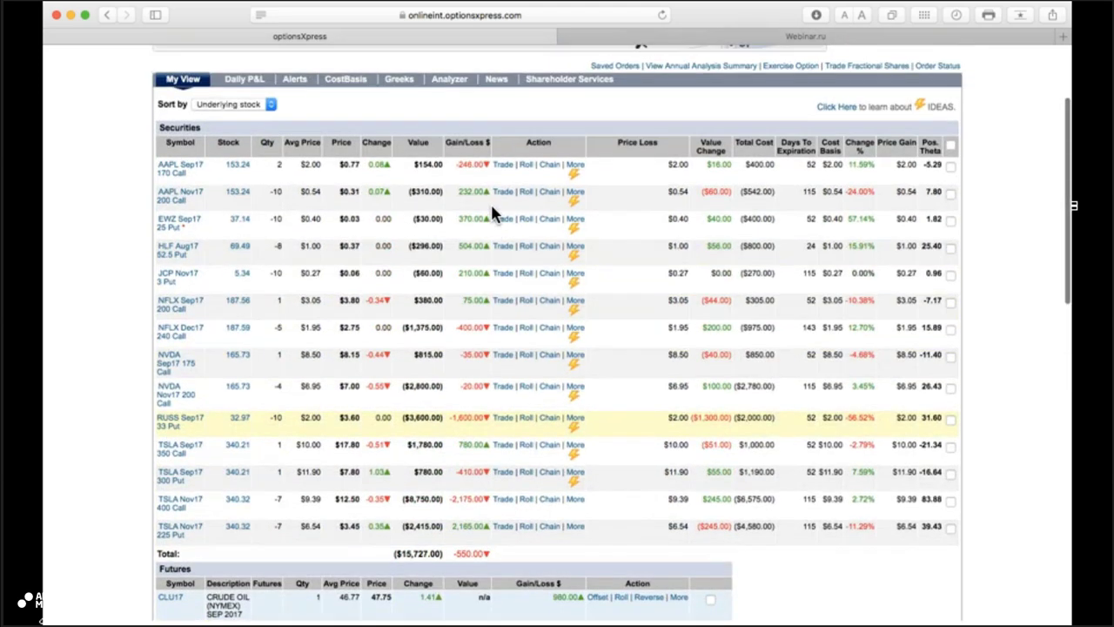
scroll(490, 440, down, 9)
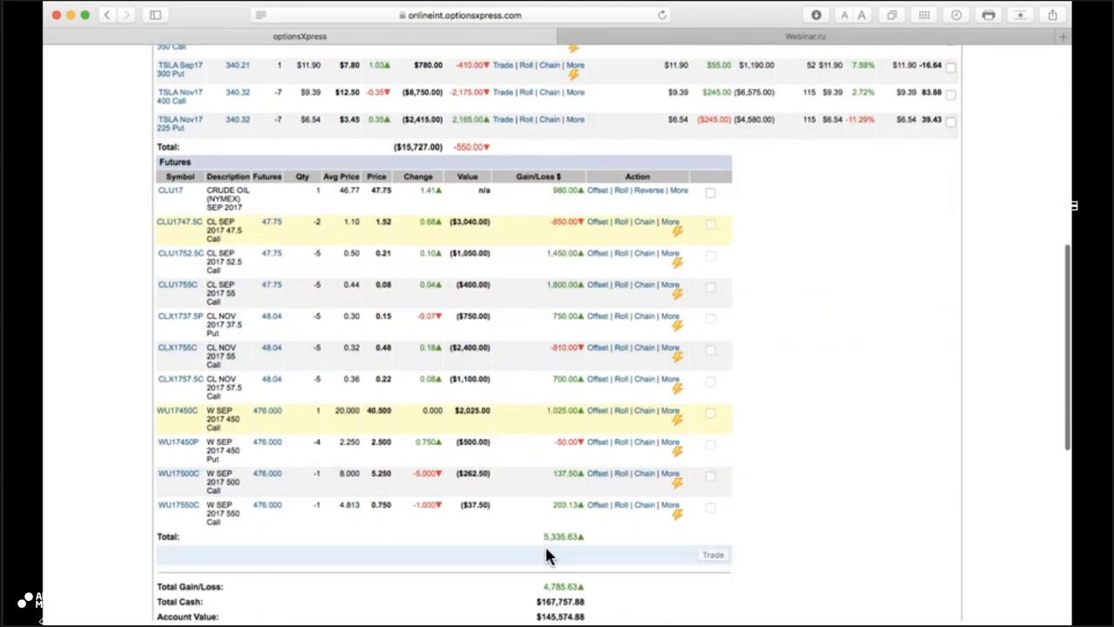
scroll(701, 497, down, 2)
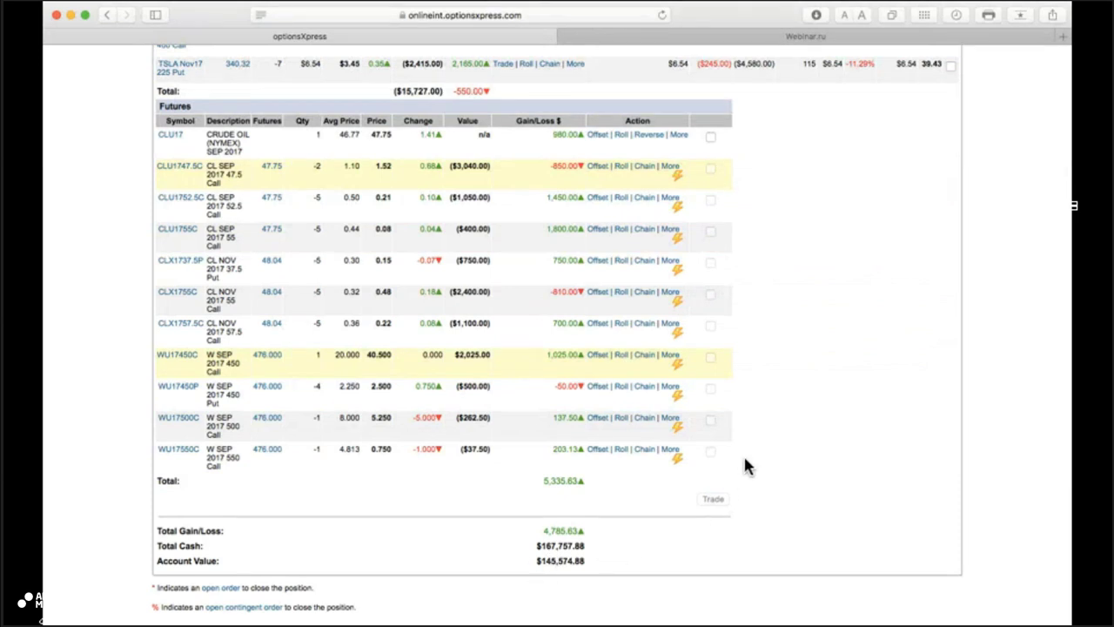
- Return to the account overview and briefly check the webinar chat
scroll(744, 457, up, 15)
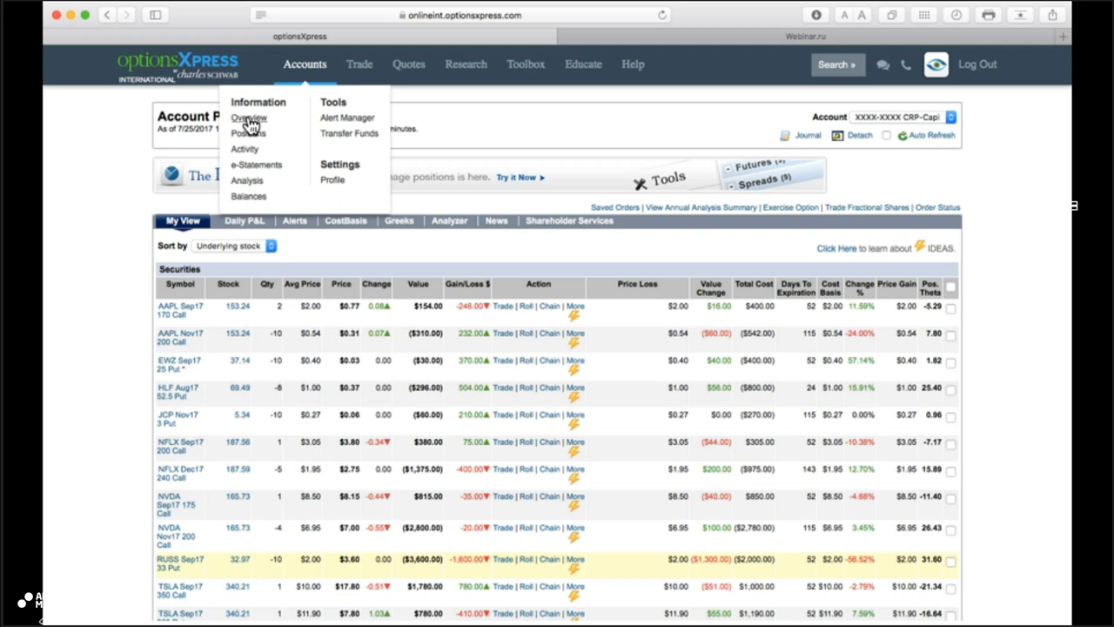
click(250, 126)
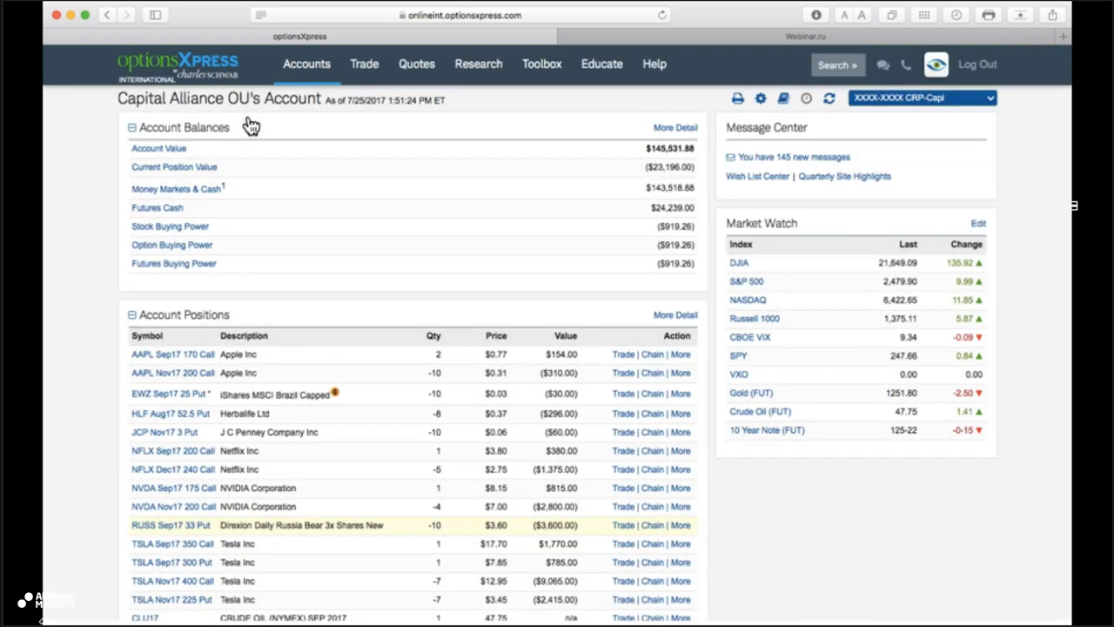
click(749, 38)
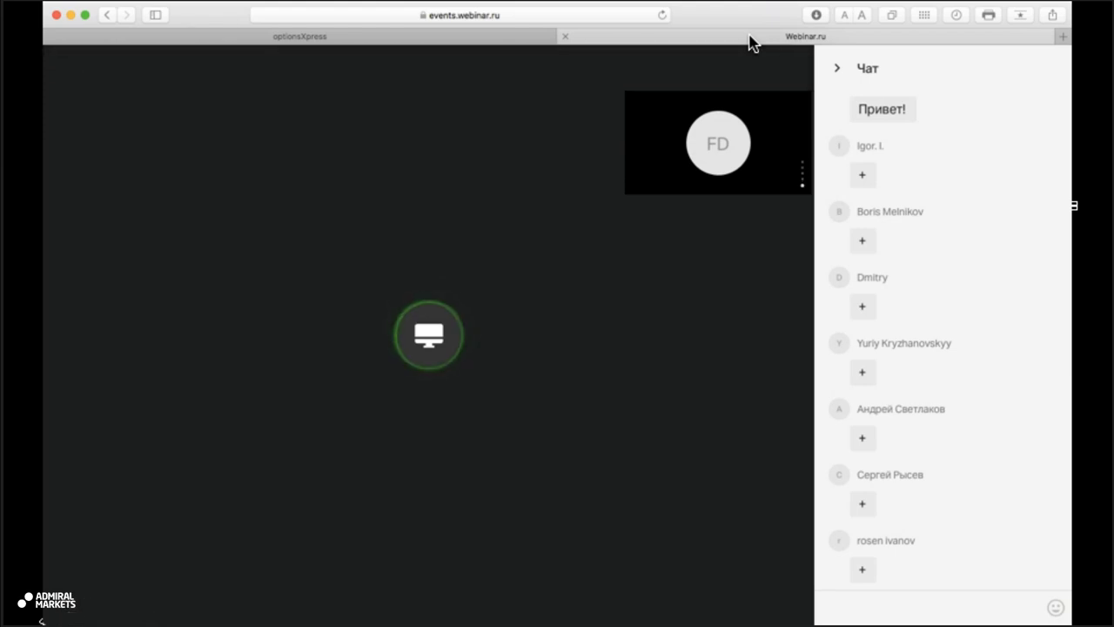
click(376, 38)
- Go back to the webinar and switch its screen sharing to the Admiral Markets MT4 window
click(787, 38)
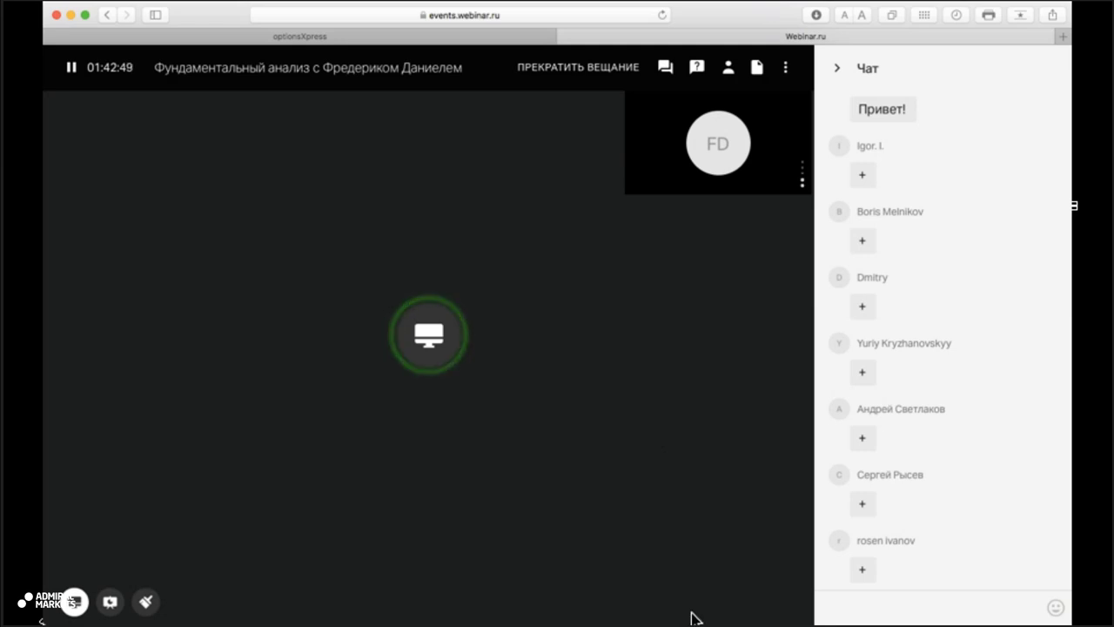
click(82, 601)
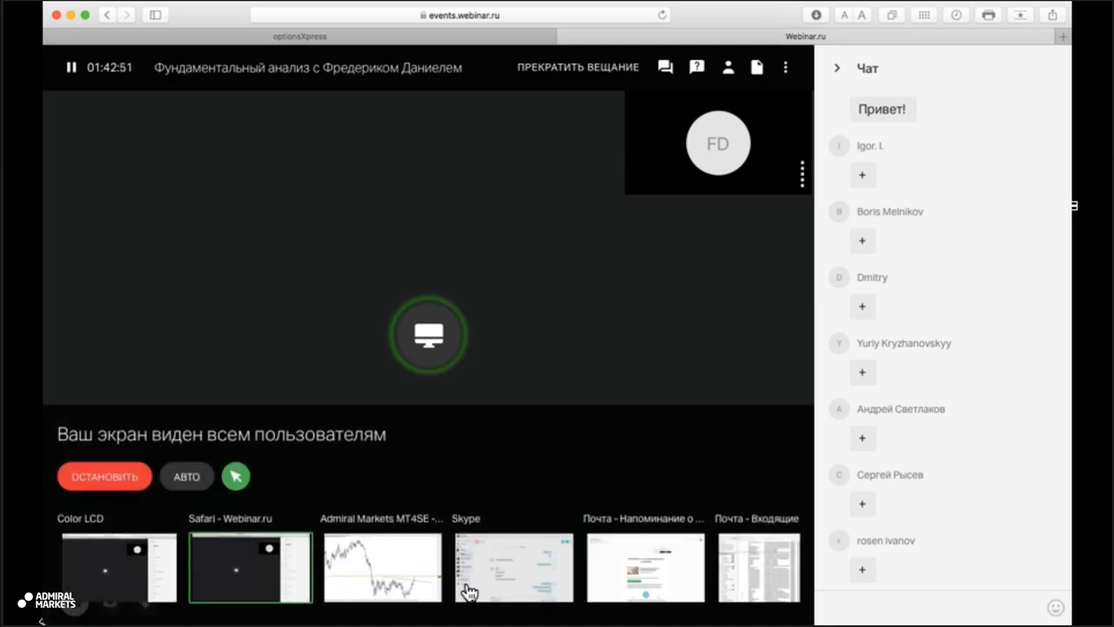
click(383, 575)
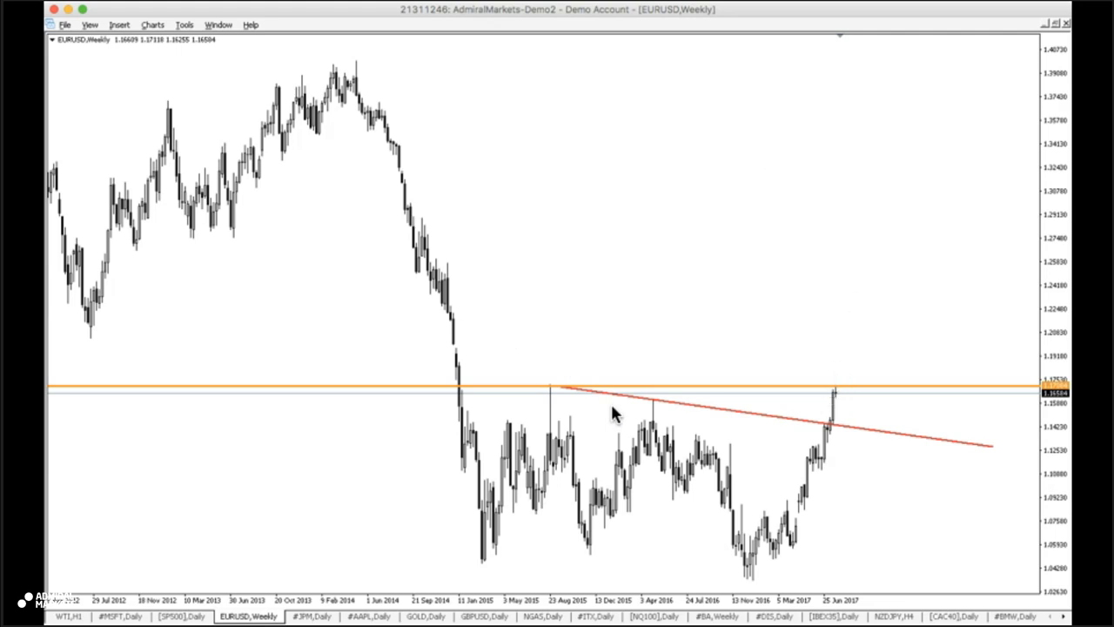
- Set the EURUSD chart to D1 and draw three progressively steeper rising trendlines from the turn-of-year, April and late-June 2017 lows
text(D1)
key(Return)
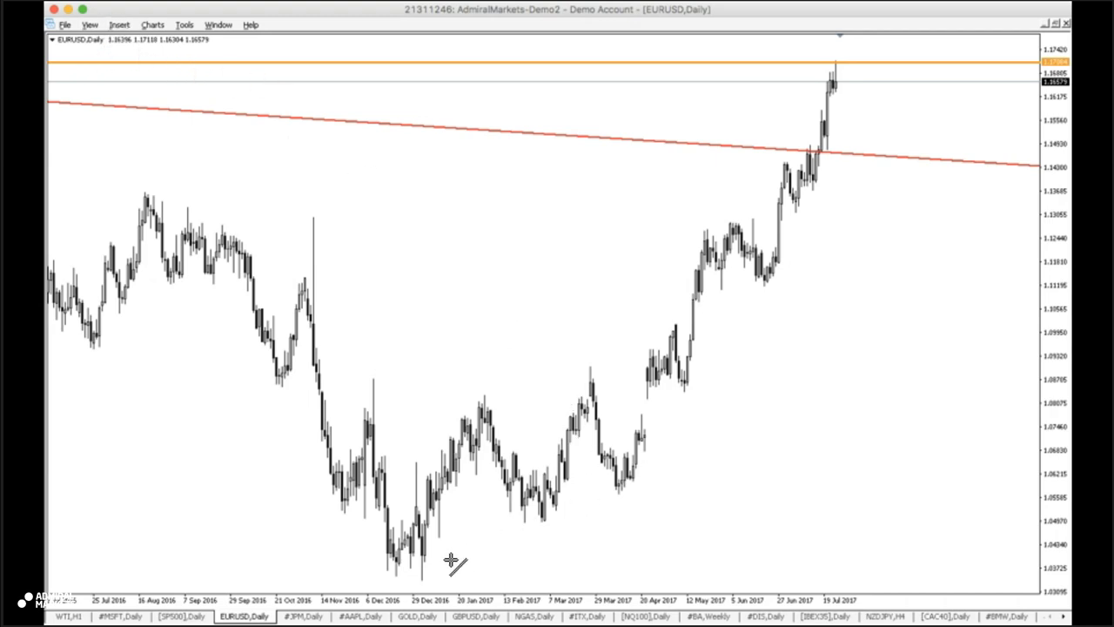
drag(422, 576, 1035, 324)
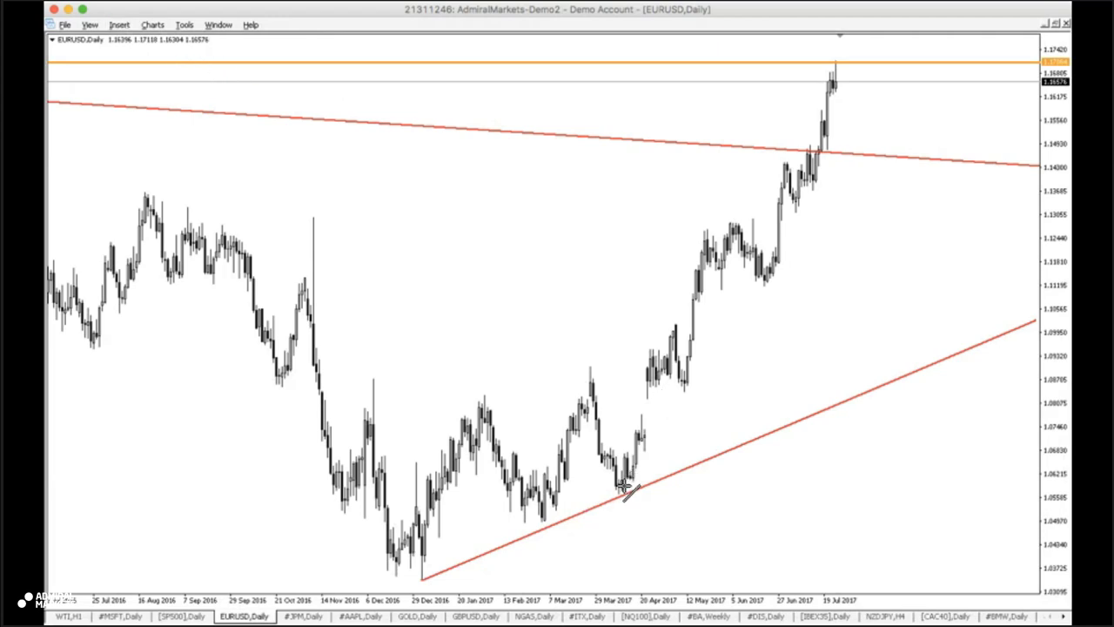
drag(620, 491, 939, 37)
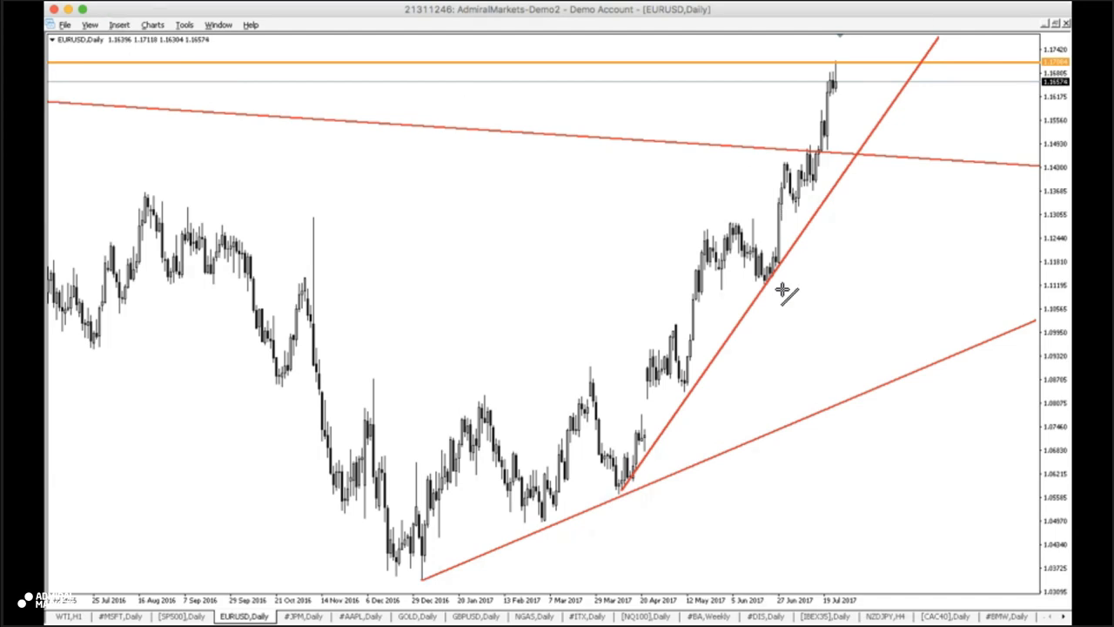
mouse_move(777, 263)
mouse_down()
mouse_move(871, 107)
mouse_move(884, 25)
mouse_move(877, 35)
mouse_up()
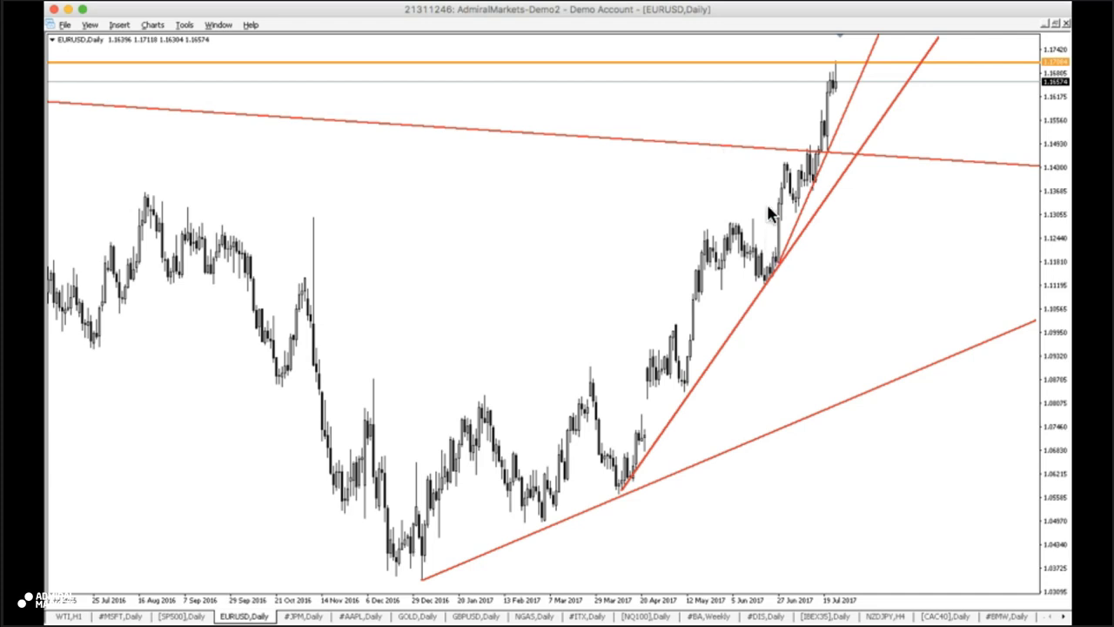
- Set the EURUSD chart to the H4 timeframe and examine price against the rising trendlines
text(H4)
key(Return)
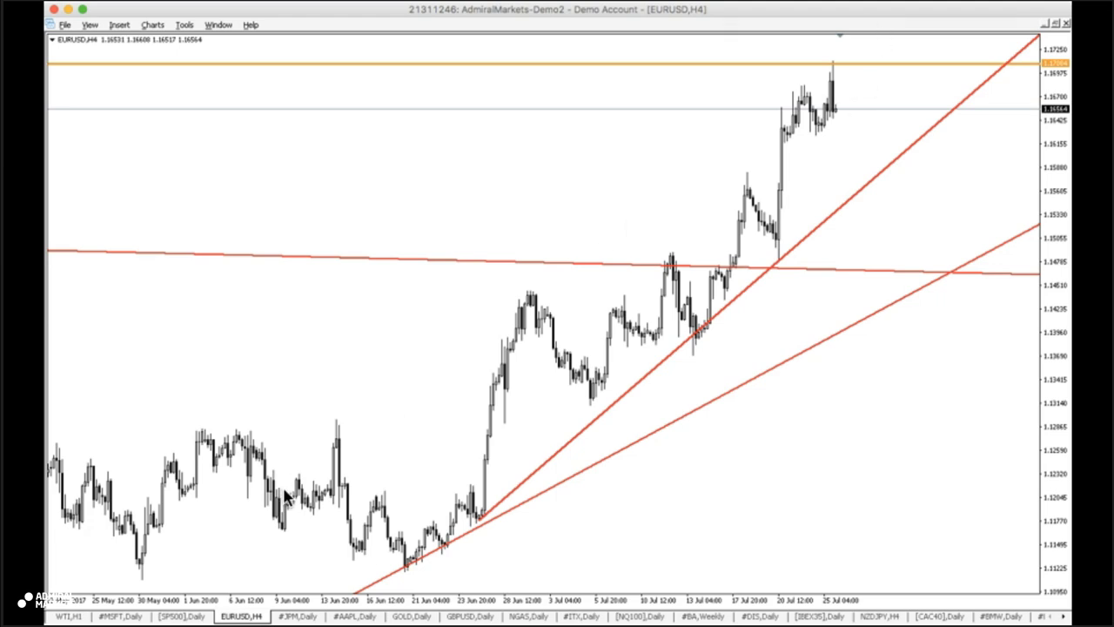
click(536, 487)
- Look at the [SP500] daily chart's rising channel and the GOLD daily chart's trendlines
click(181, 616)
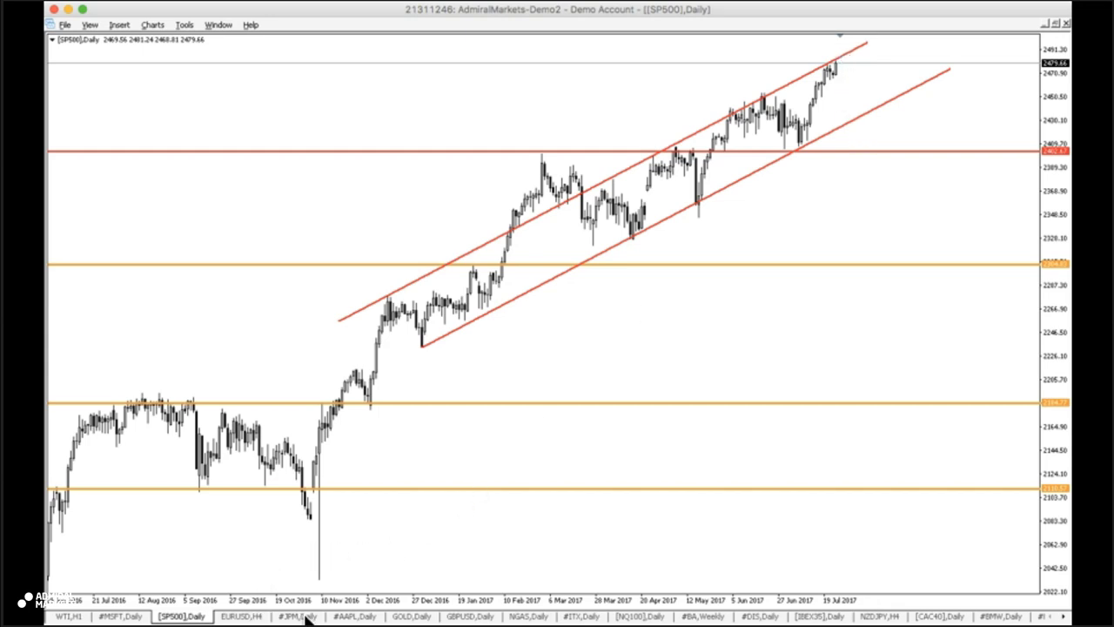
click(427, 616)
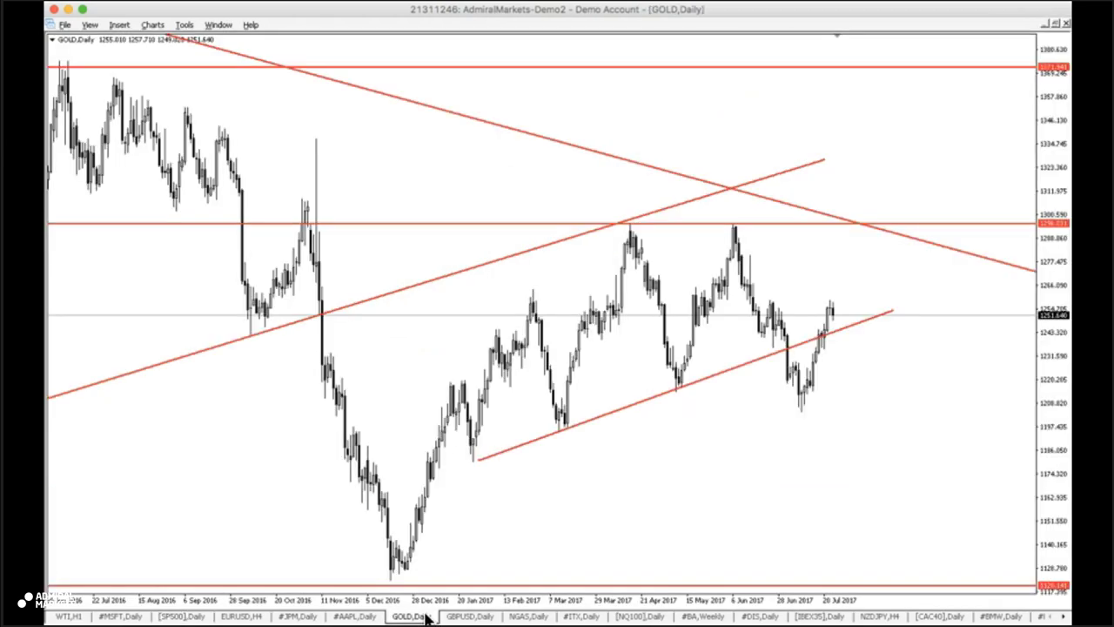
- On the NGAS daily chart, draw a falling trendline over the June–July 2017 highs and a rising one under the July lows, forming a triangle
click(536, 616)
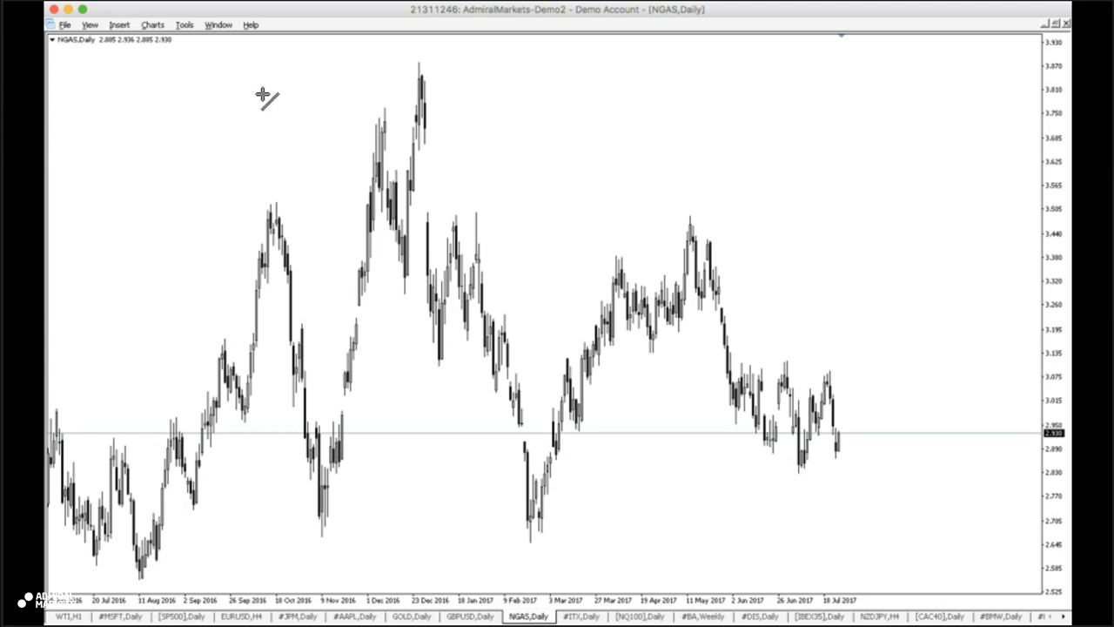
drag(786, 361, 992, 410)
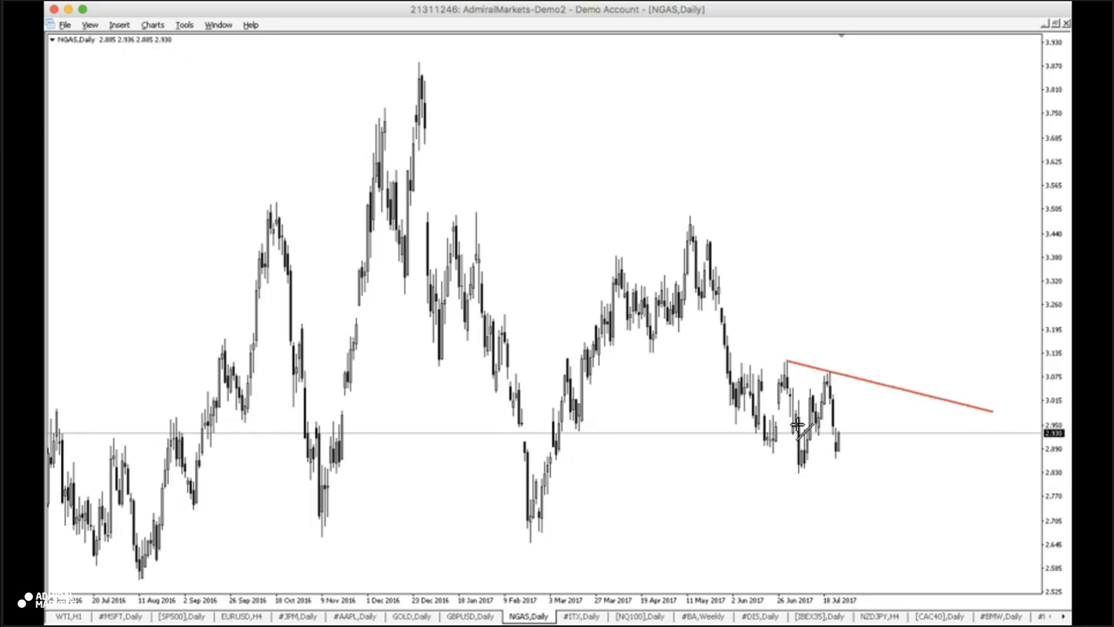
mouse_move(799, 473)
mouse_down()
mouse_move(986, 410)
mouse_move(973, 408)
mouse_up()
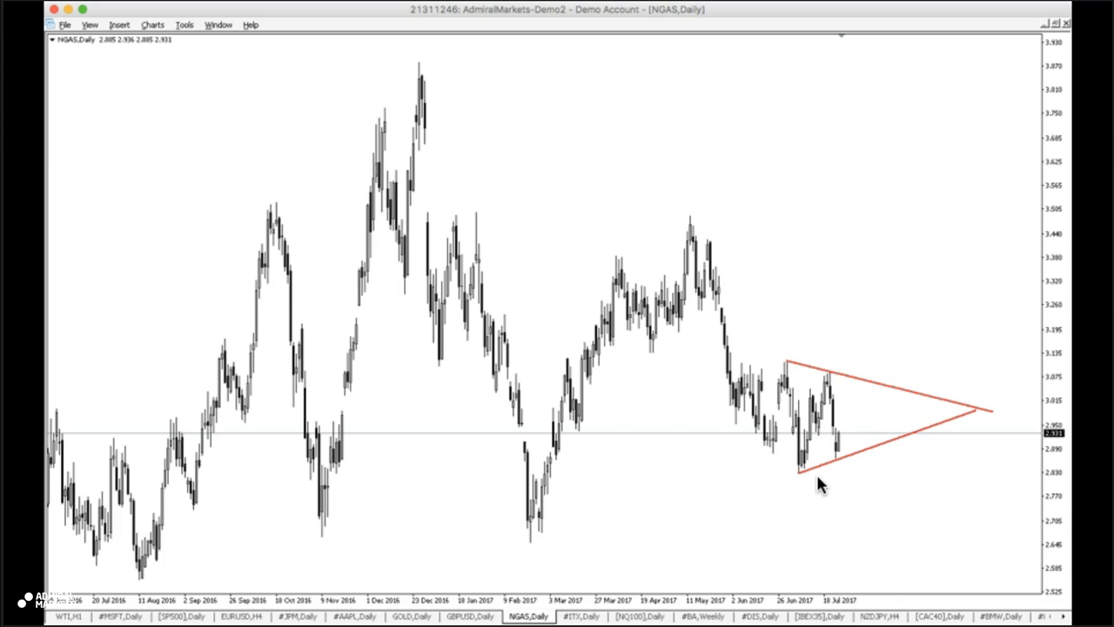
- On the #ITX daily chart, add a horizontal line at about 35.7, above the existing horizontal level
click(582, 617)
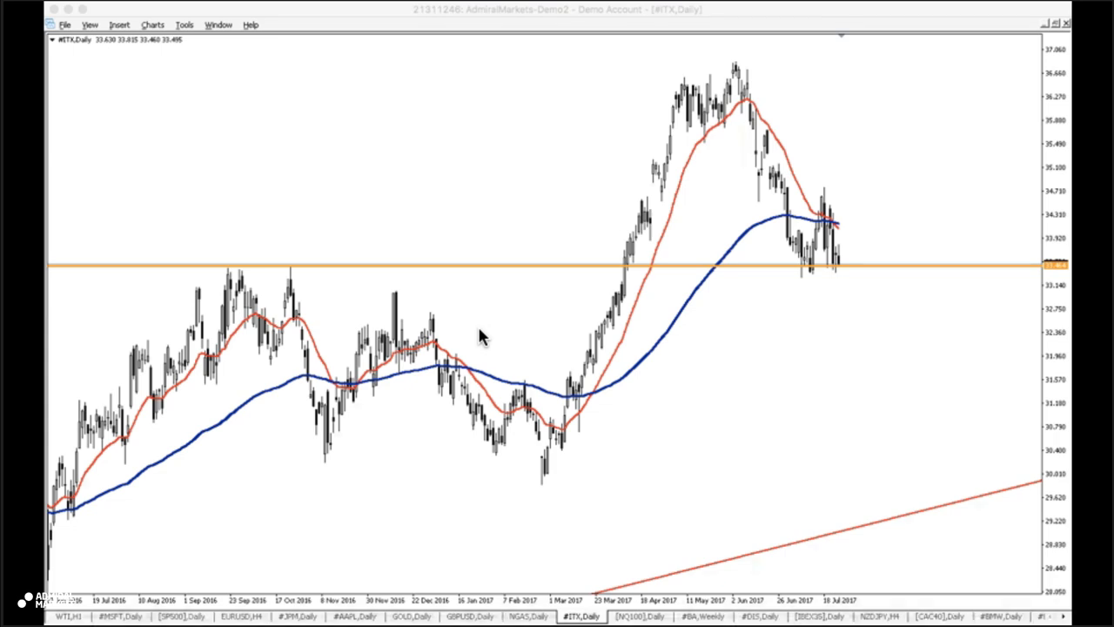
click(494, 236)
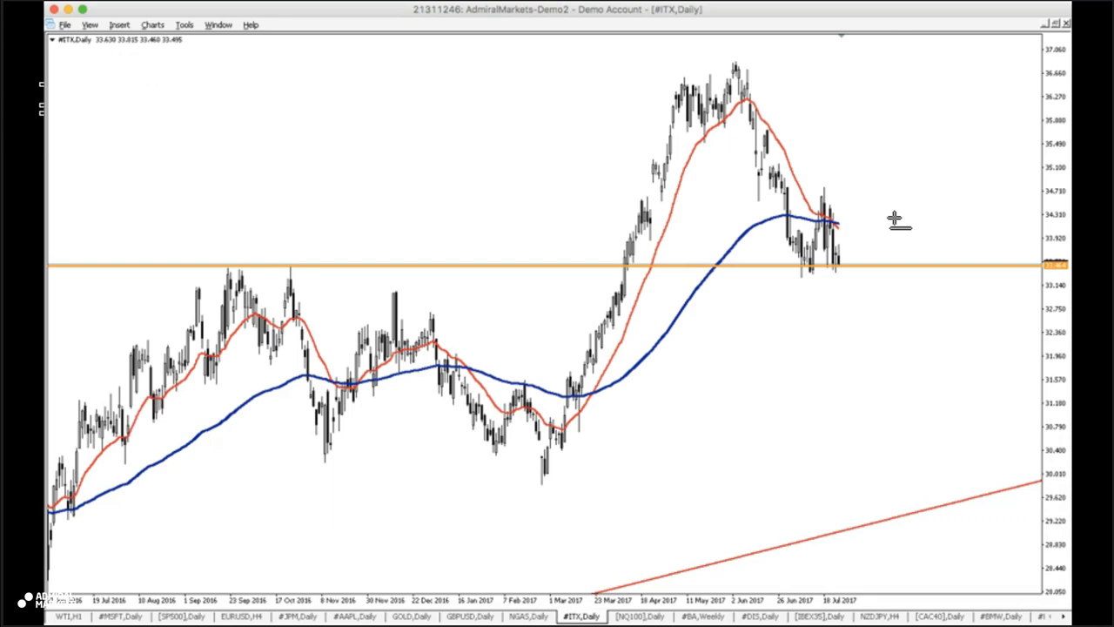
drag(894, 219, 919, 131)
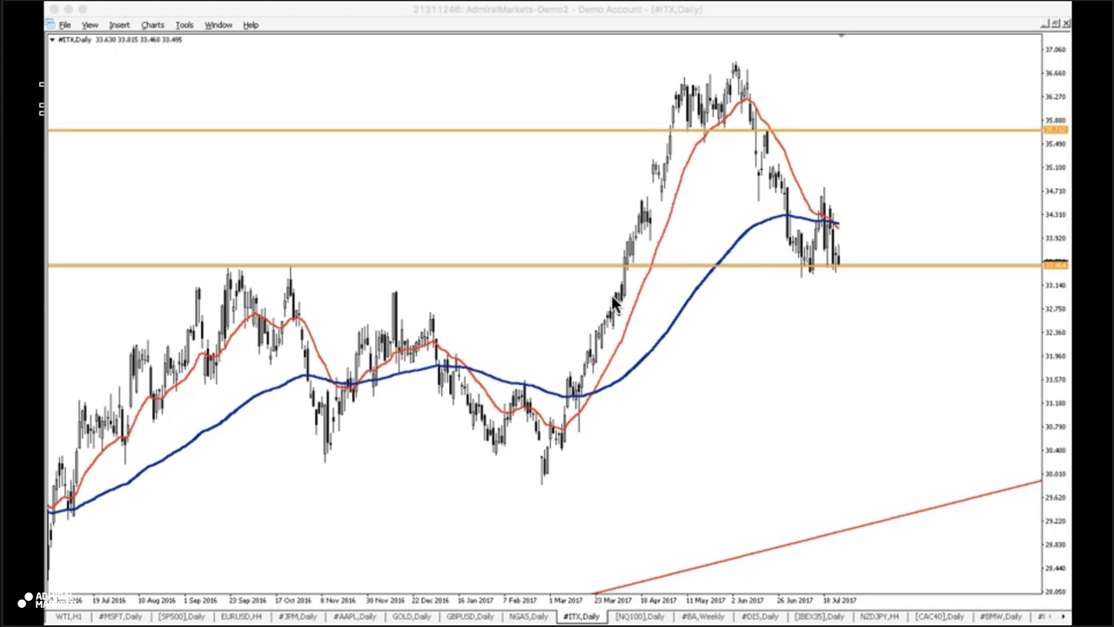
click(663, 355)
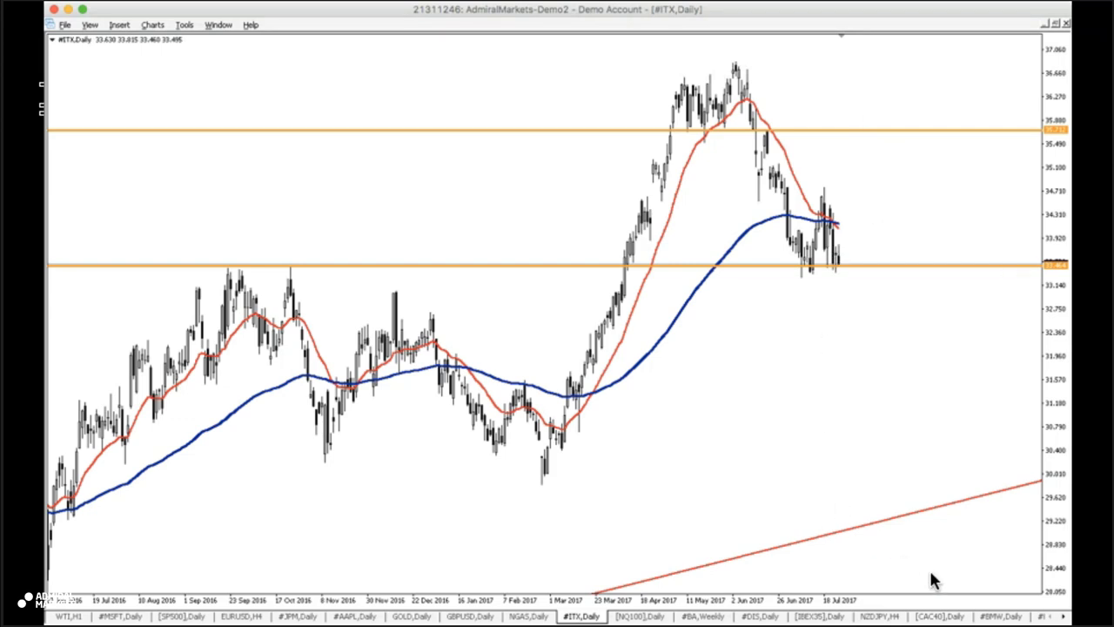
- On the [CAC40] daily chart, draw a rising trendline through the June and November 2016 lows and a steeper one from the November low
click(938, 616)
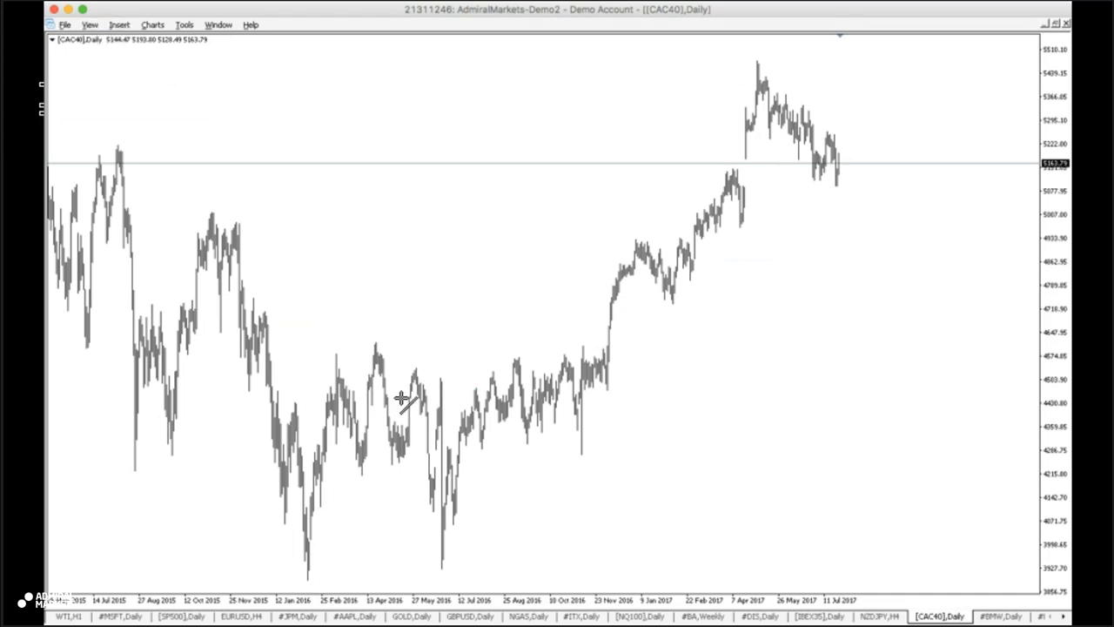
drag(442, 570, 1023, 104)
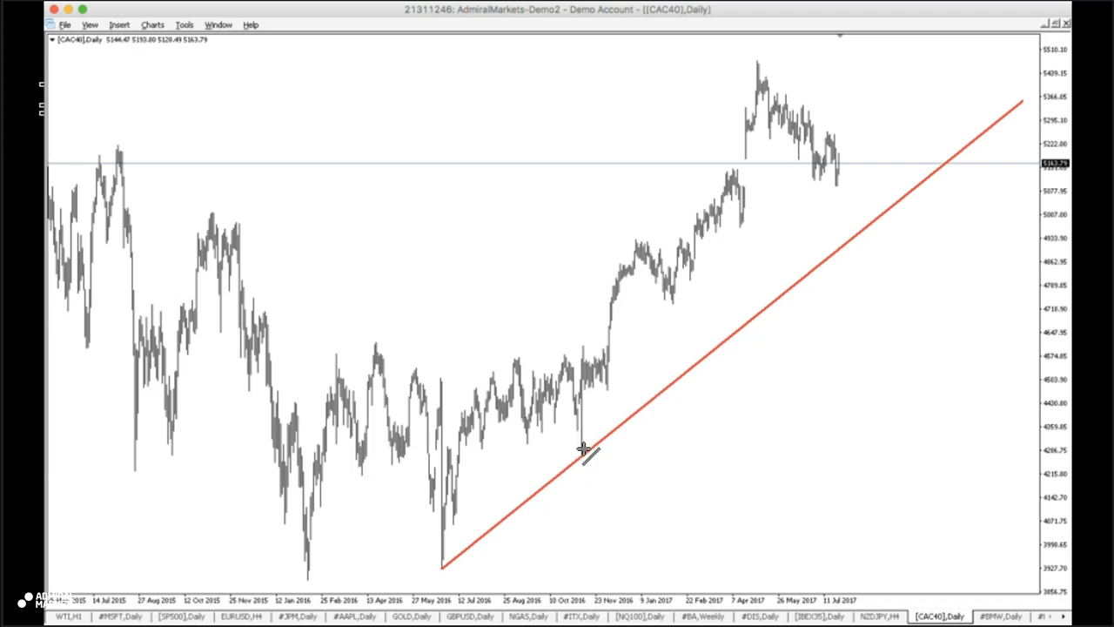
drag(581, 454, 841, 34)
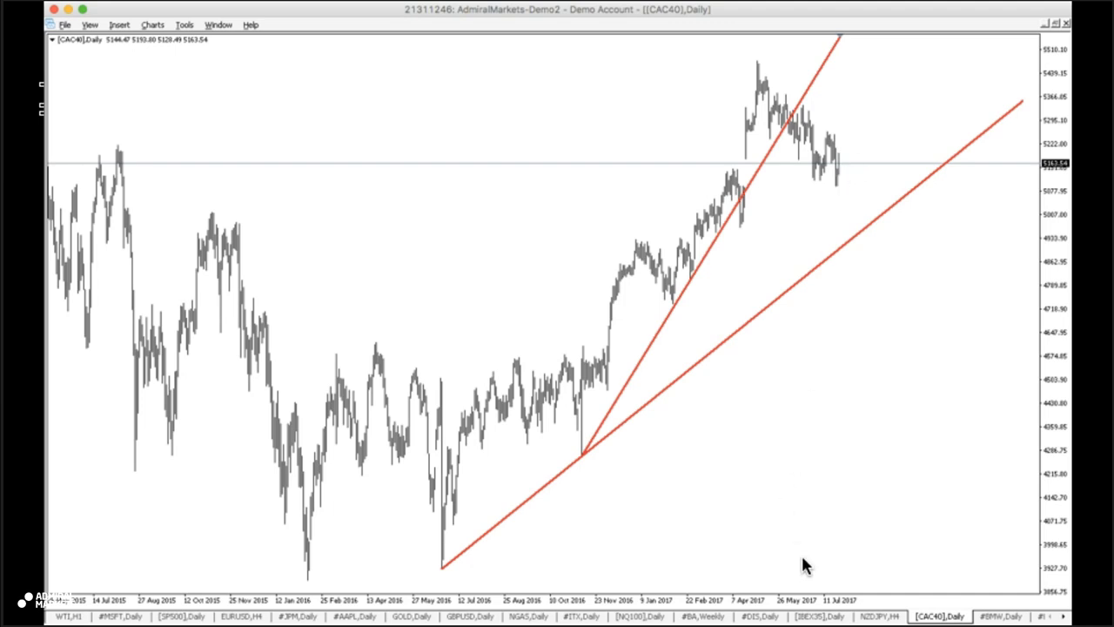
- Look at the [IBEX35] daily chart, and on the #BMW daily chart draw a rising parallel channel starting from the July 2016 low
click(807, 616)
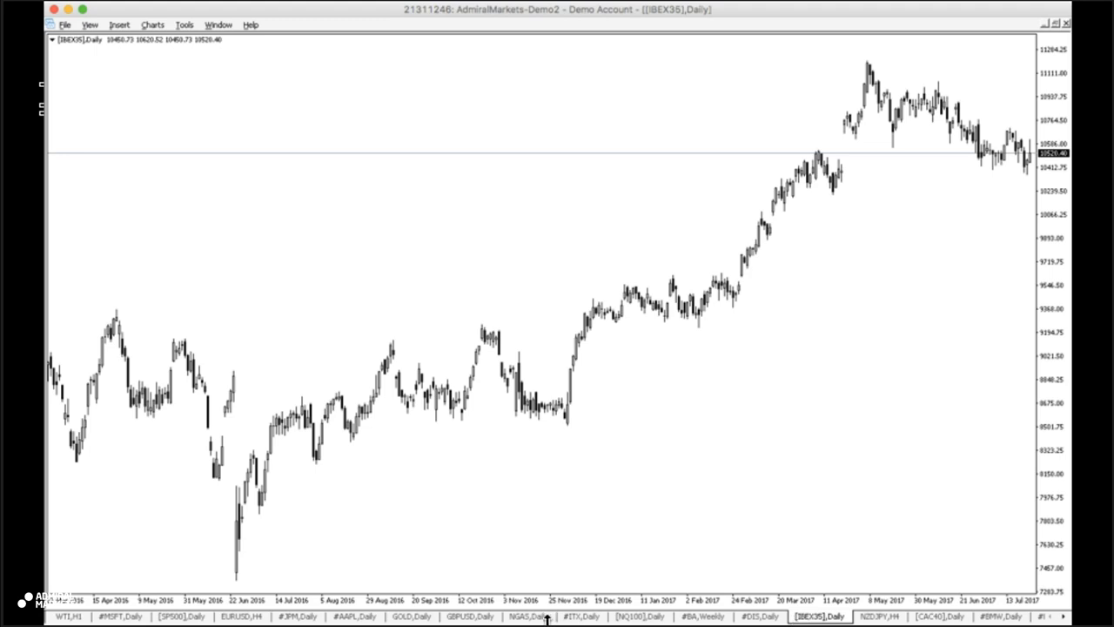
click(992, 617)
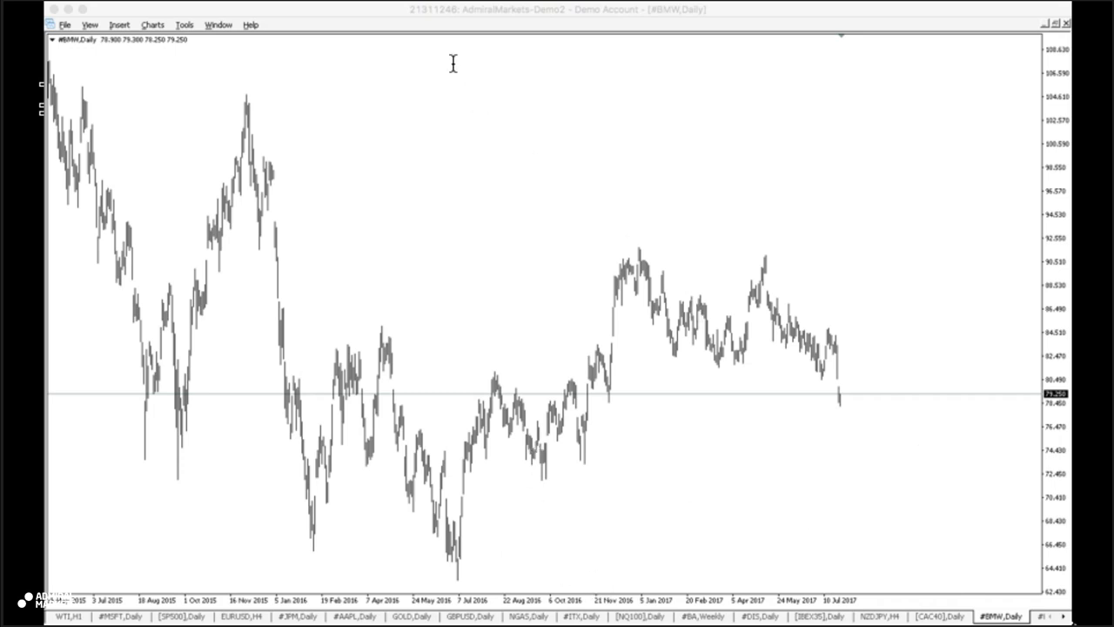
click(585, 364)
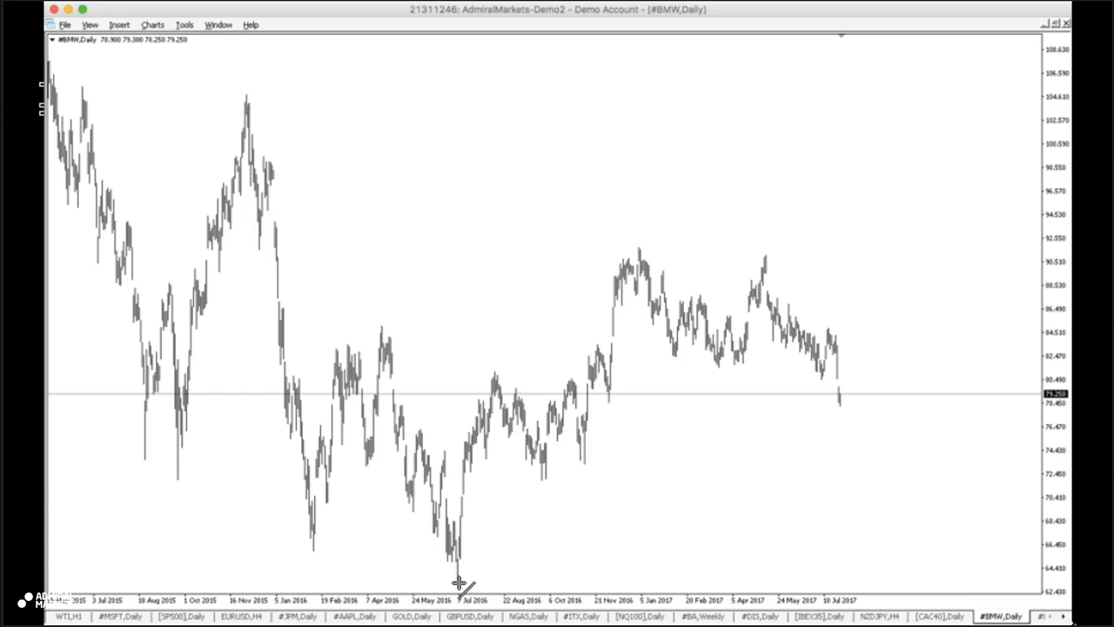
mouse_move(458, 580)
mouse_down()
mouse_move(666, 348)
mouse_move(820, 224)
mouse_move(818, 207)
mouse_up()
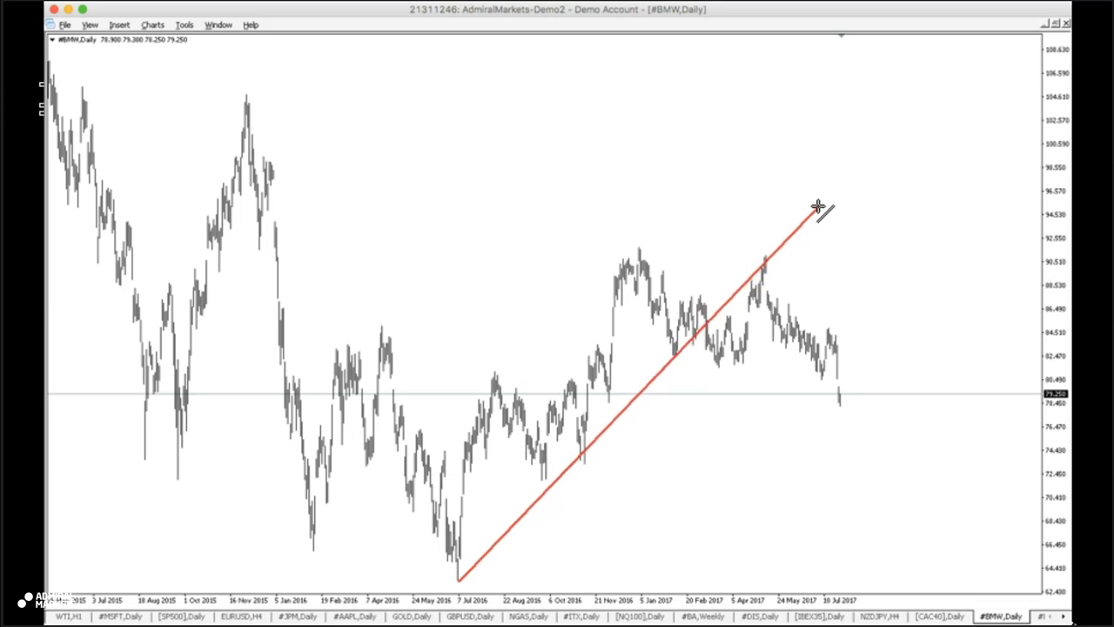
double_click(643, 389)
drag(642, 394, 629, 251)
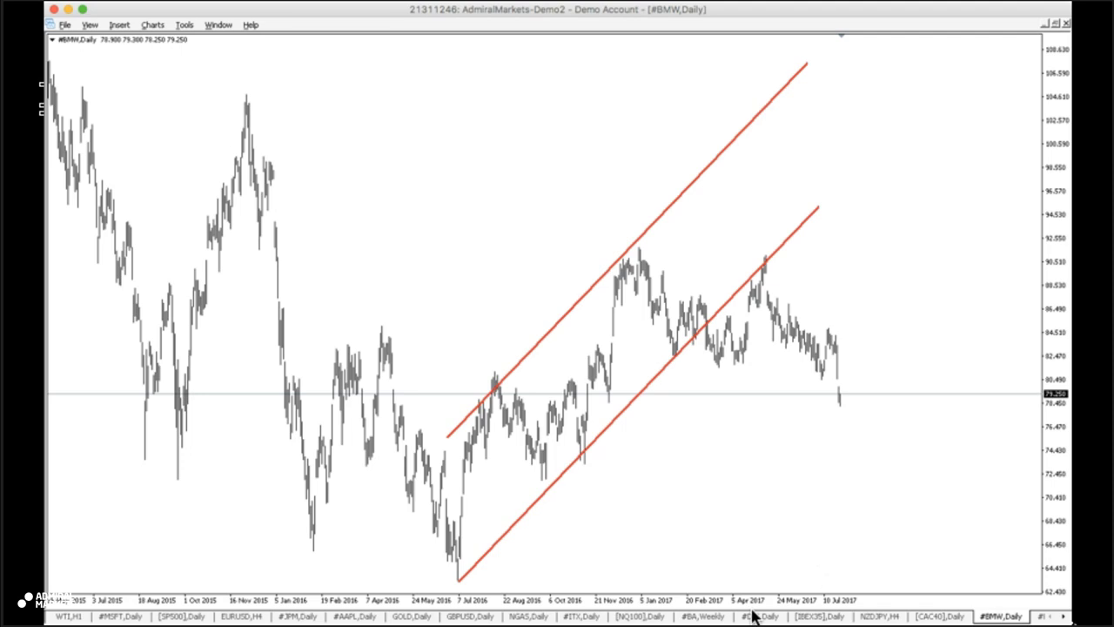
- Look at the #BA weekly chart, the #DIS daily chart with its indicators and the #SNAP H4 chart
click(702, 616)
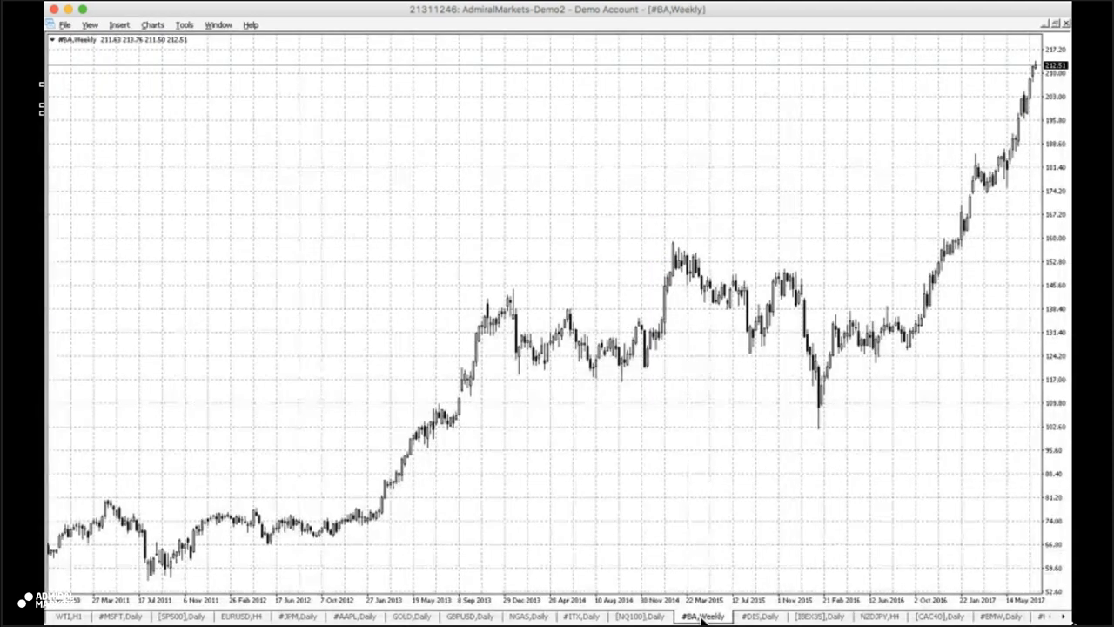
click(760, 616)
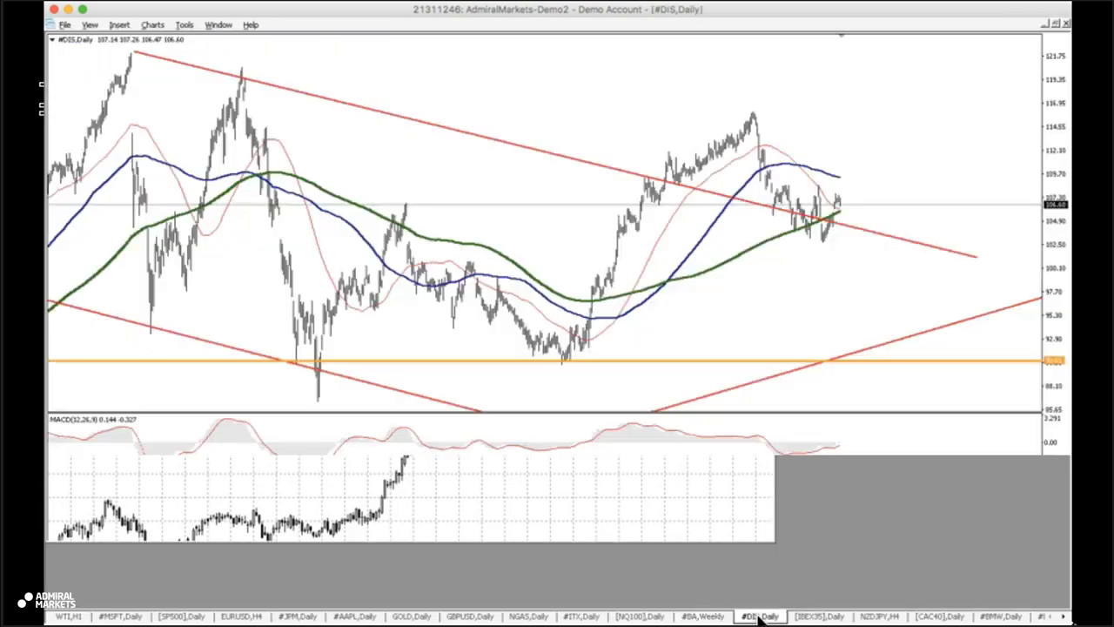
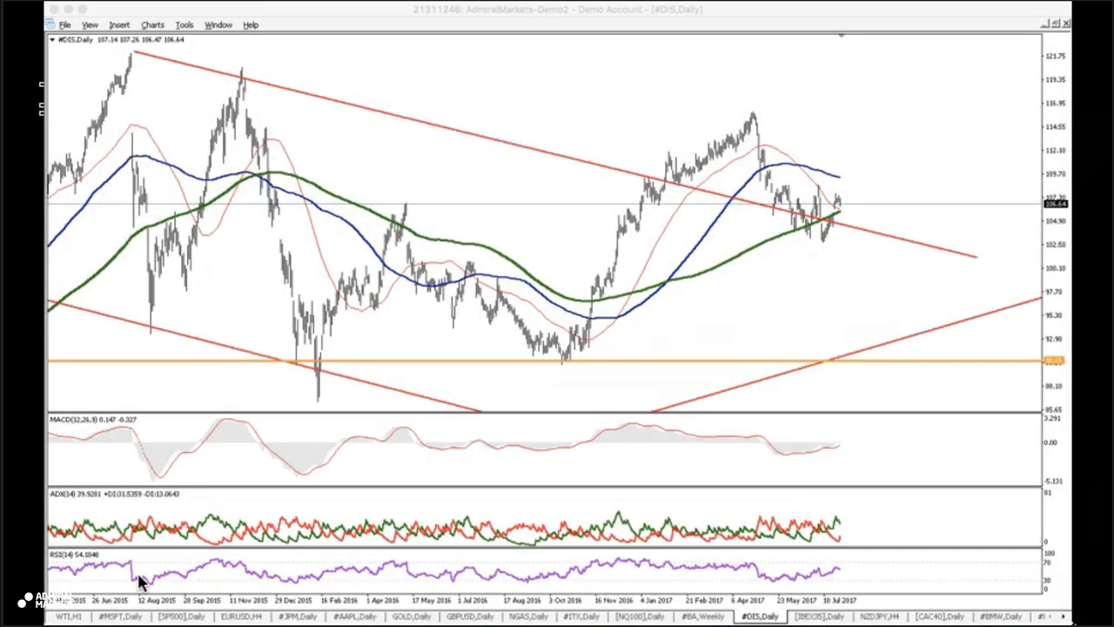
click(374, 573)
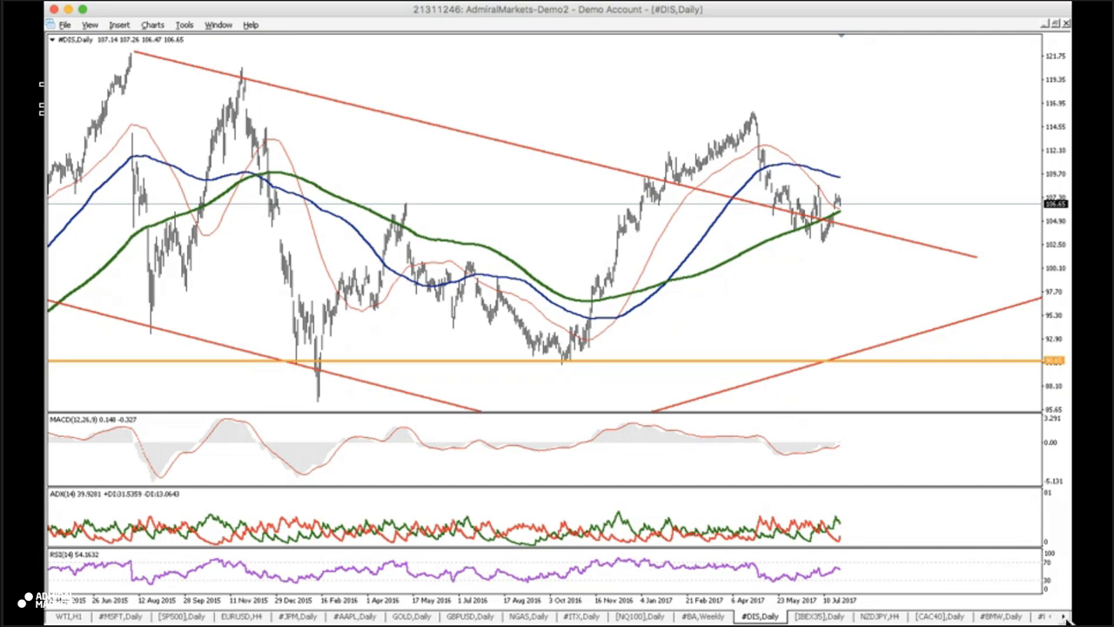
key(ctrl+F6)
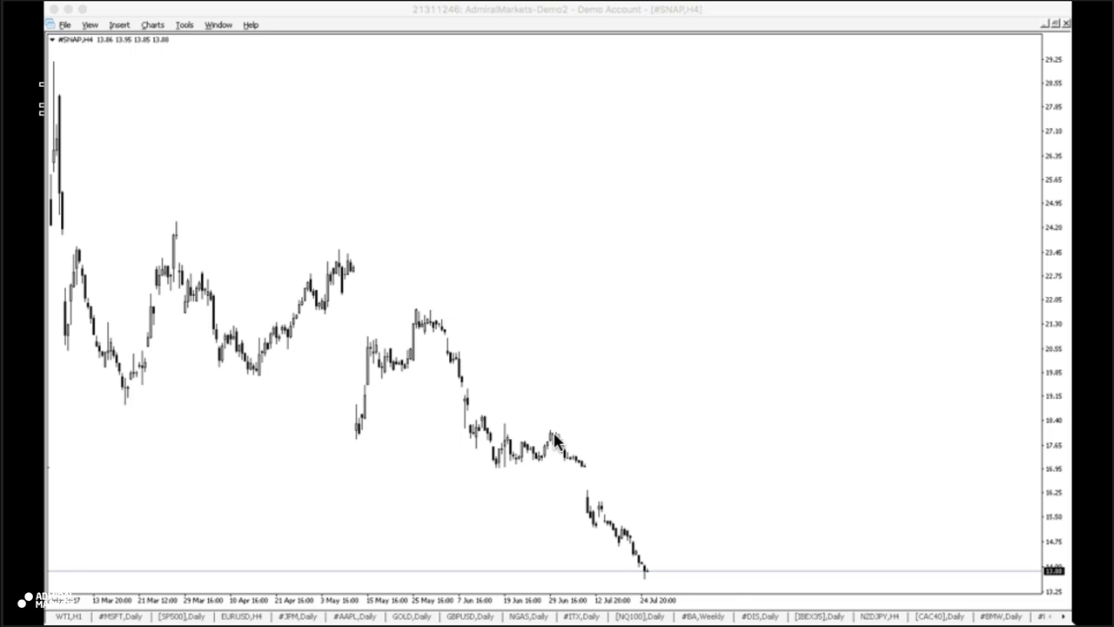
click(389, 569)
- Bring up the #DAI daily chart and set its timeframe to W1
key(ctrl+Tab)
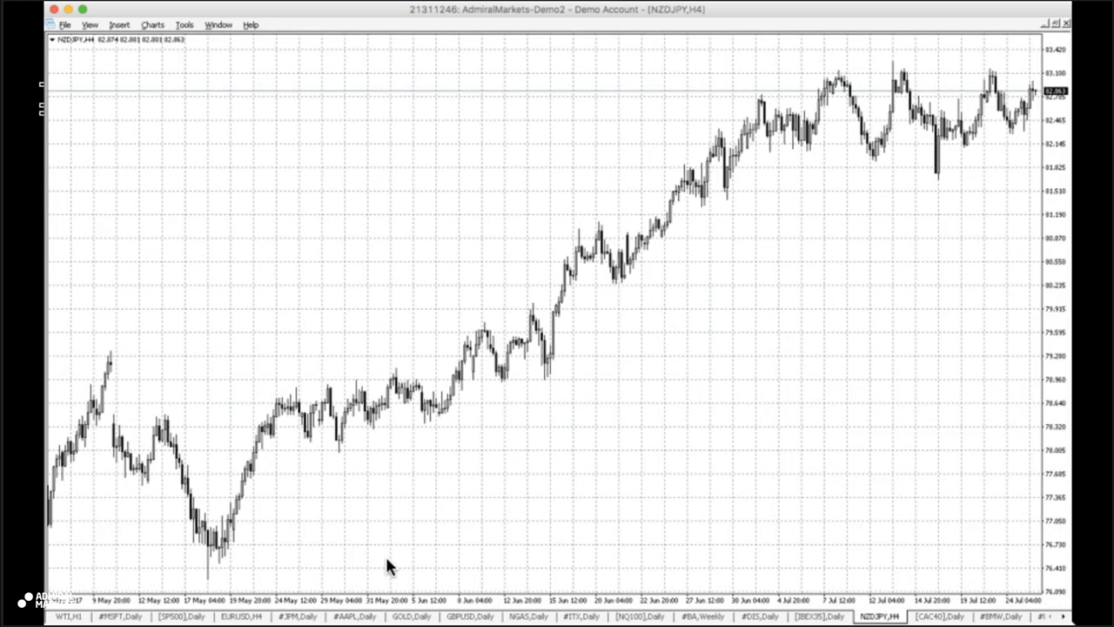
key(ctrl+Tab)
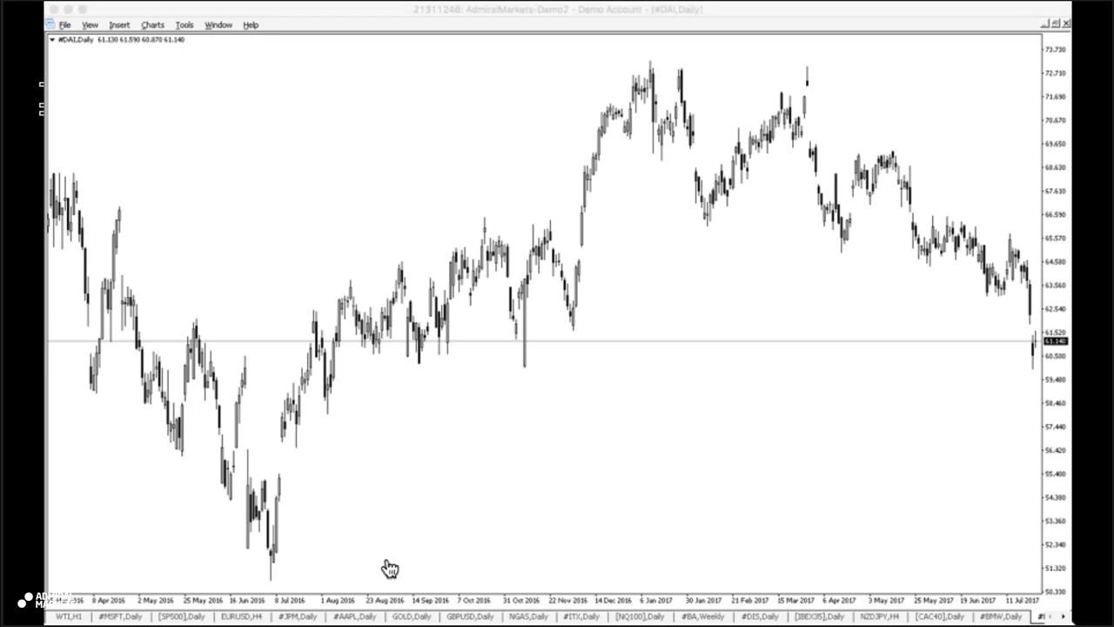
click(389, 567)
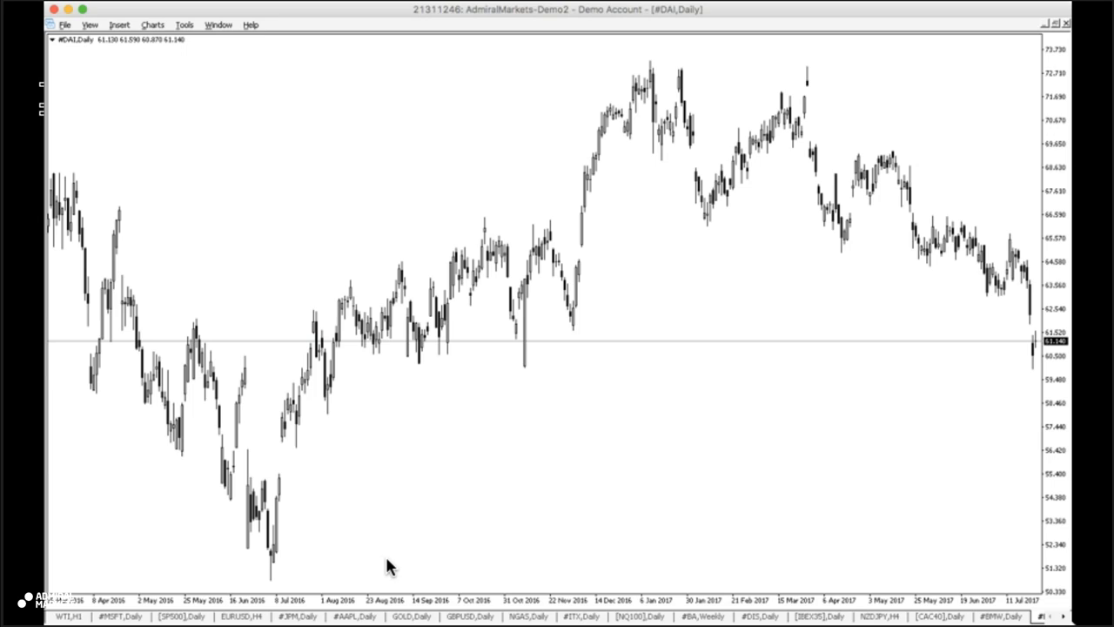
text(W1)
key(Return)
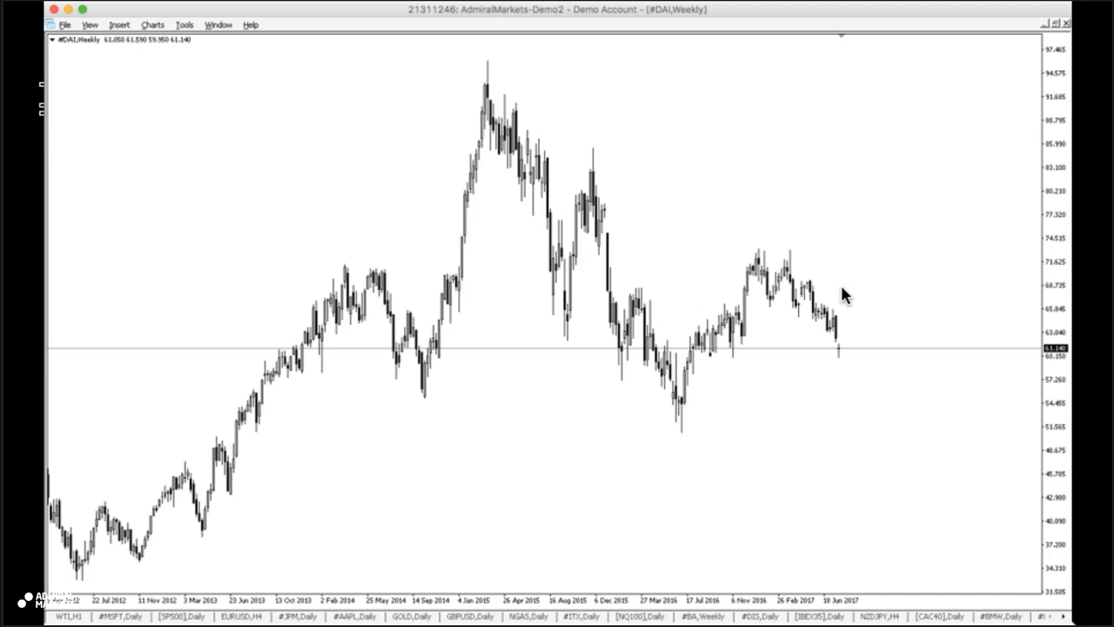
- On the #MSFT daily chart, extend the upper line of the rising channel beyond the latest price
key(ctrl+Tab)
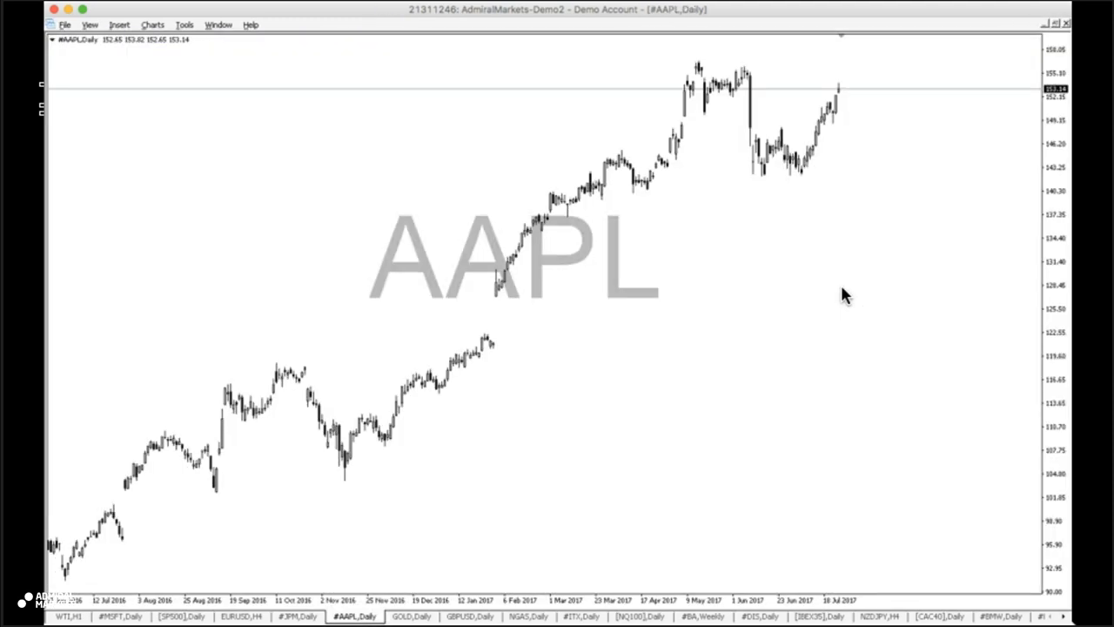
key(ctrl+Tab)
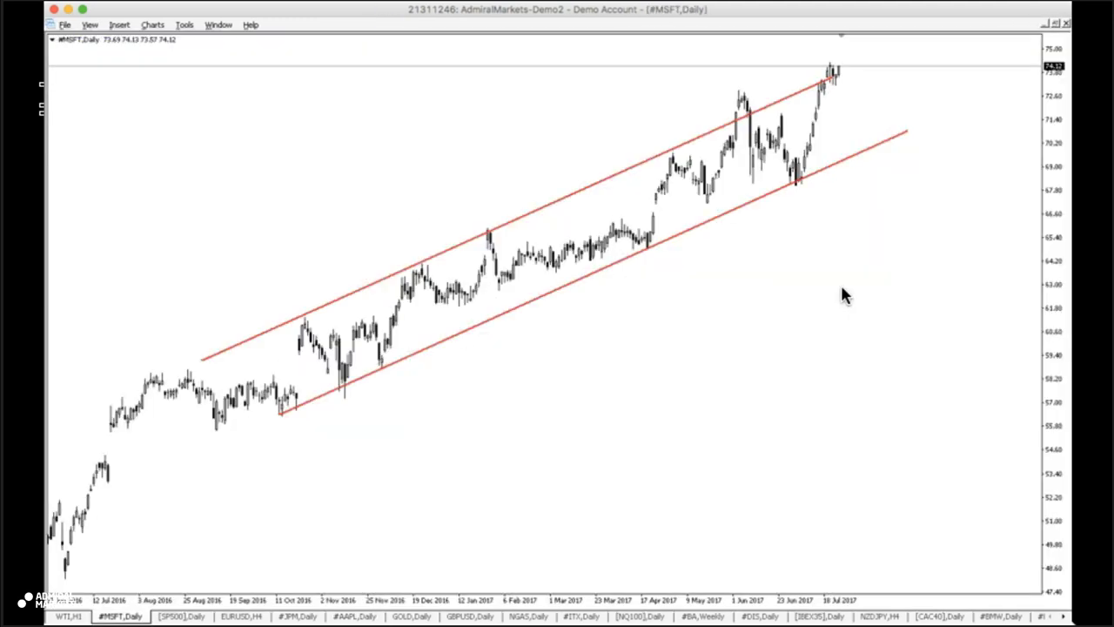
double_click(834, 77)
drag(834, 77, 919, 40)
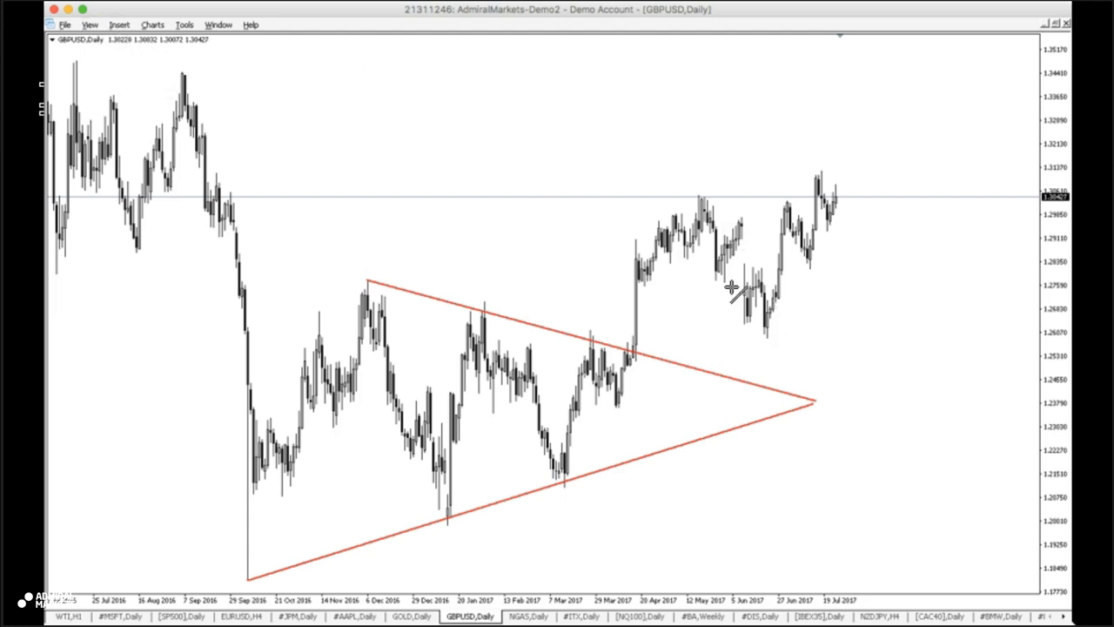
- On the GBPUSD daily chart, draw a steep rising channel from the June 2017 low and examine it enlarged
drag(766, 334, 884, 34)
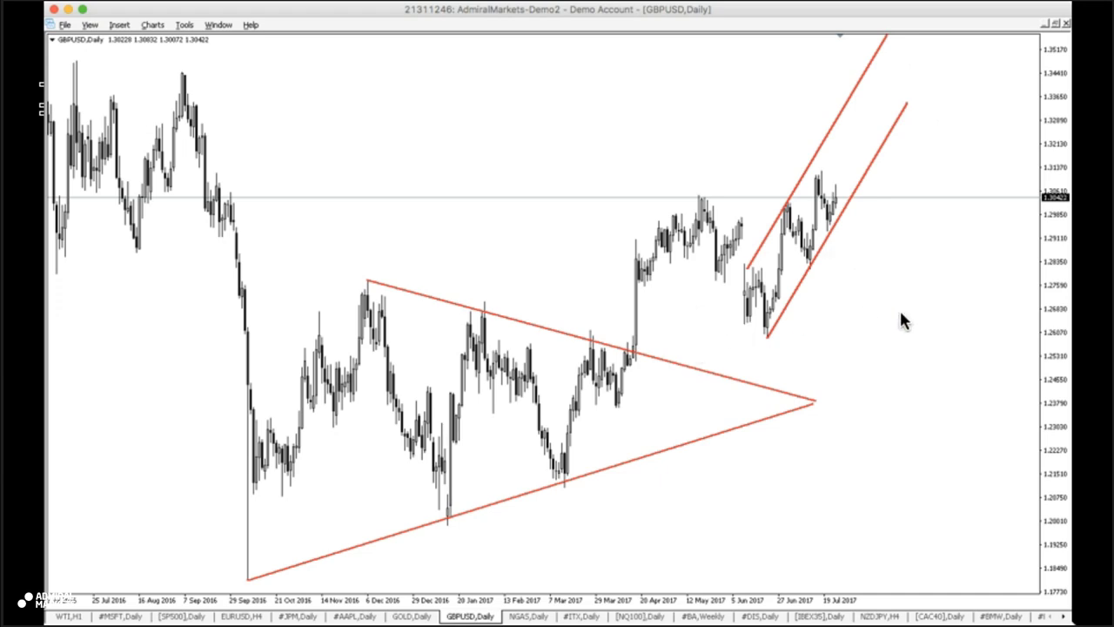
key(plus)
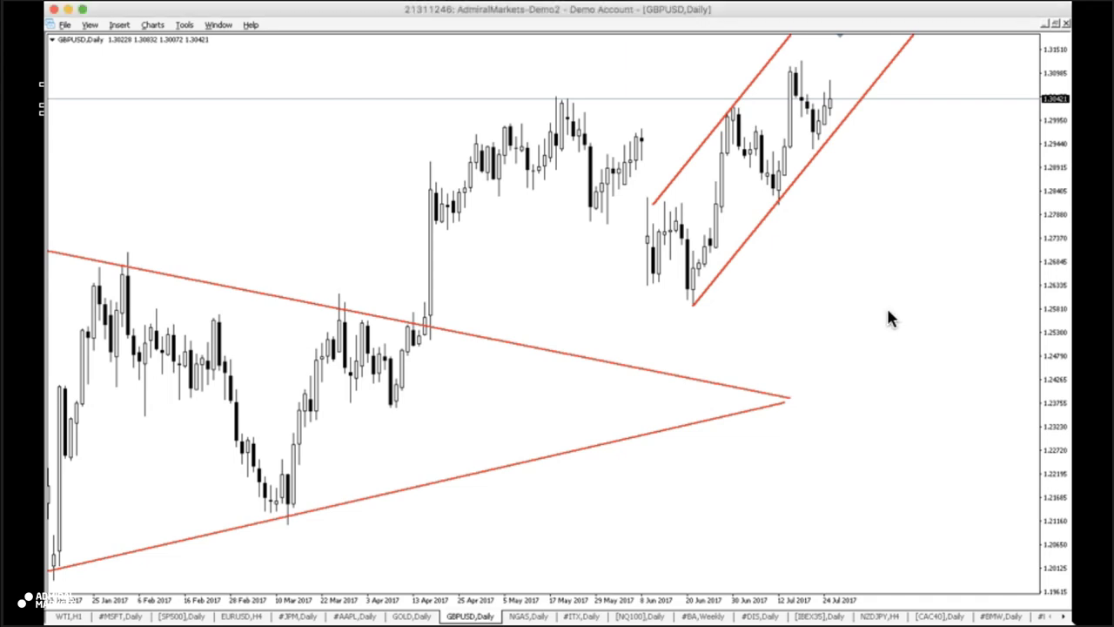
- Look at the BRENT H4 chart, the [NQ100] daily chart's trendline and the #JPM daily chart compared with #BAC
key(ctrl+Tab)
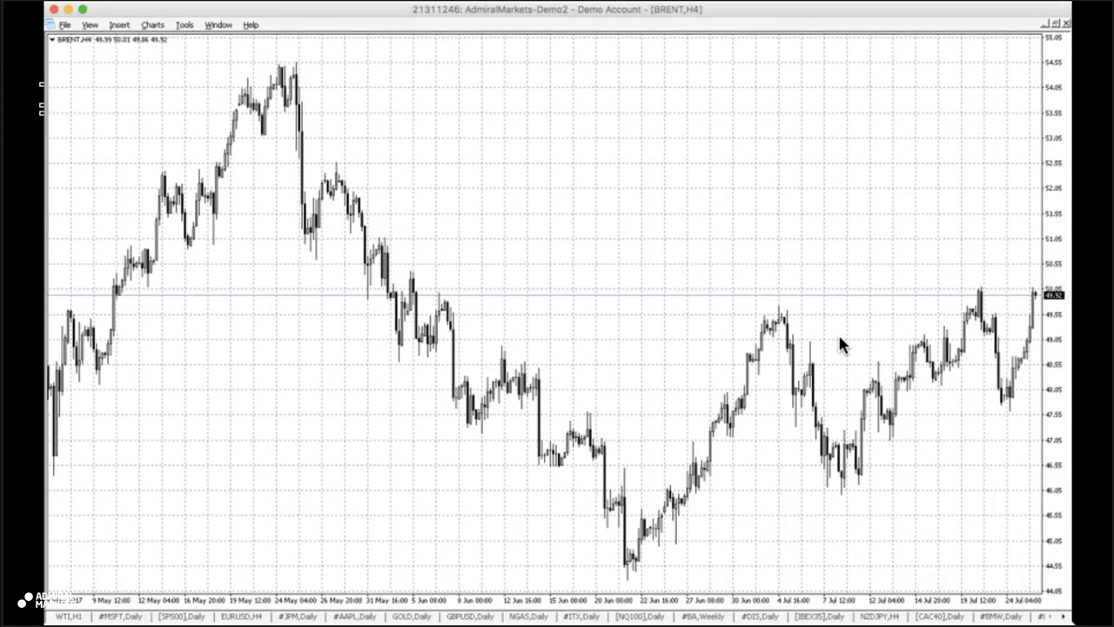
key(ctrl+Tab)
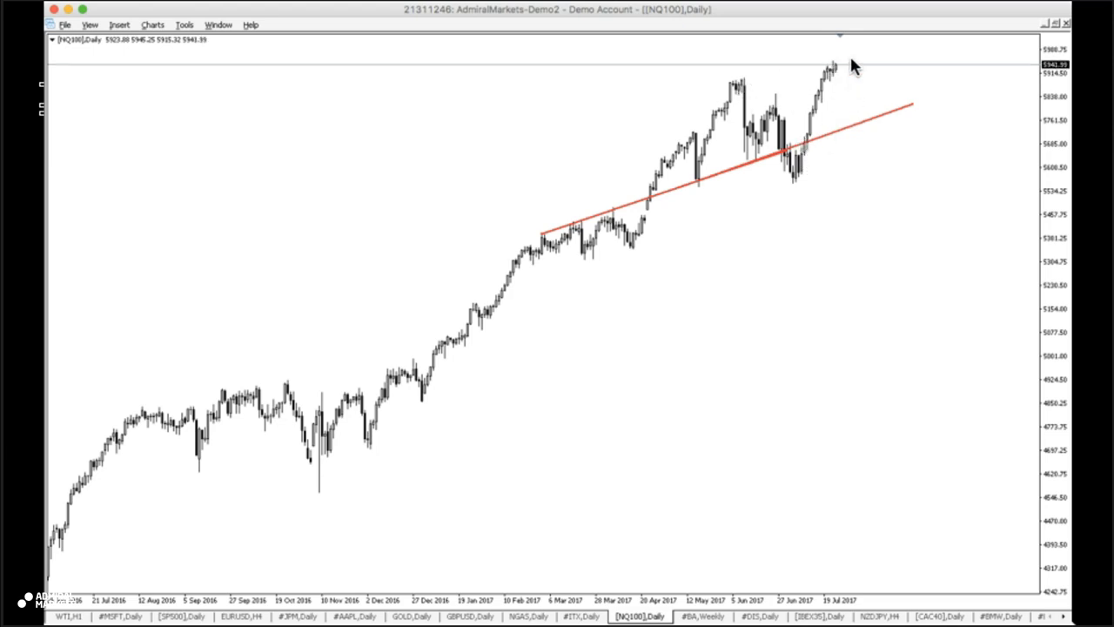
key(ctrl+Tab)
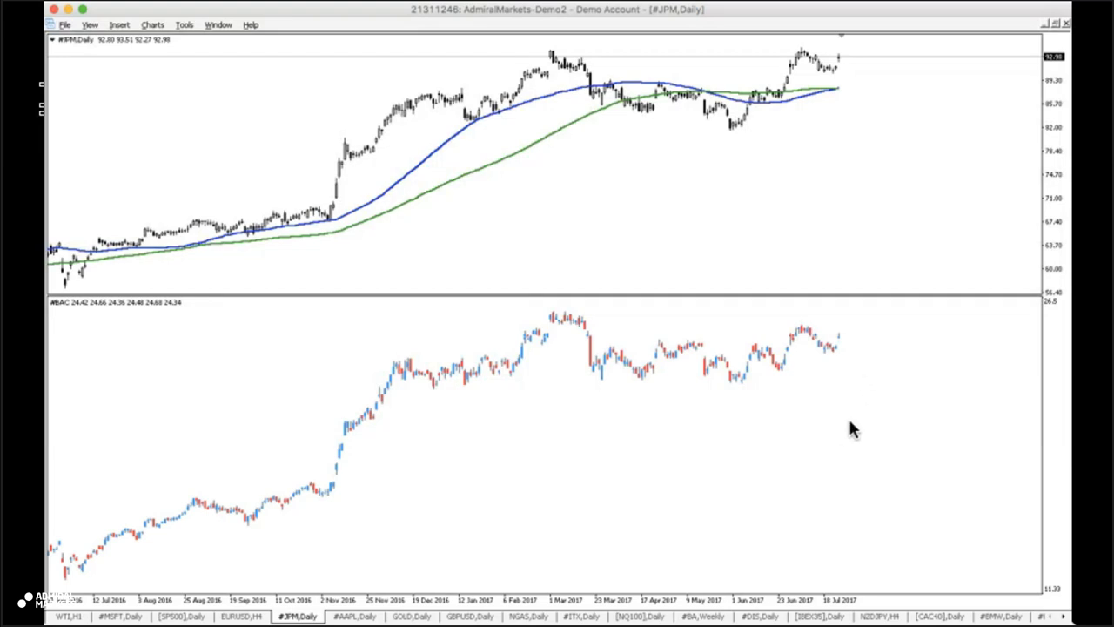
- Open the WTI chart, review its price levels on the D1 timeframe and set it to H4
key(ctrl+F6)
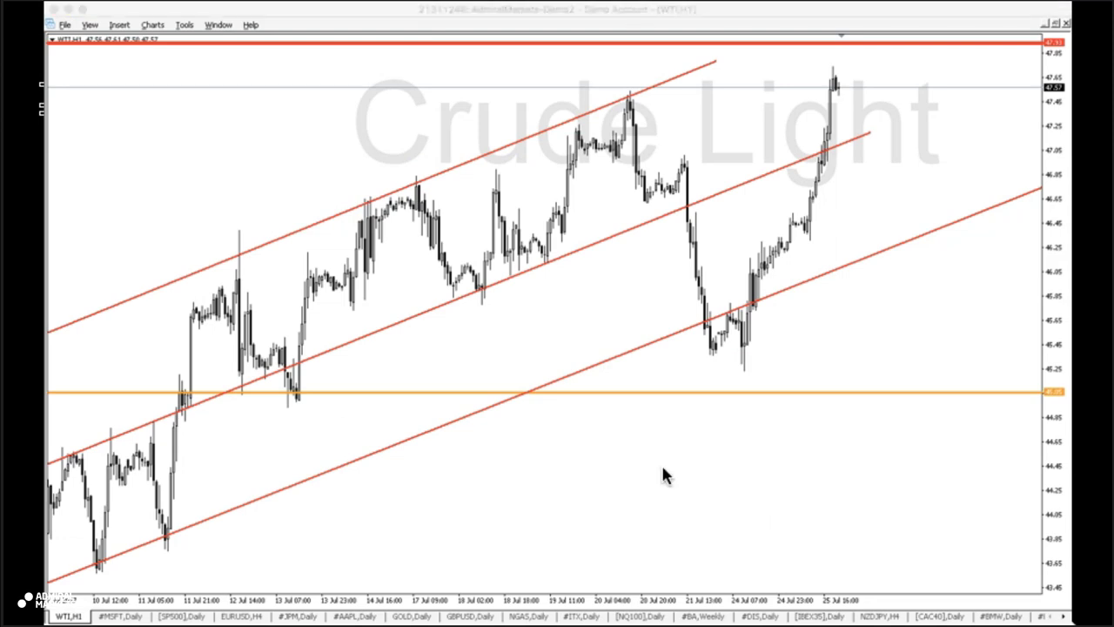
click(907, 412)
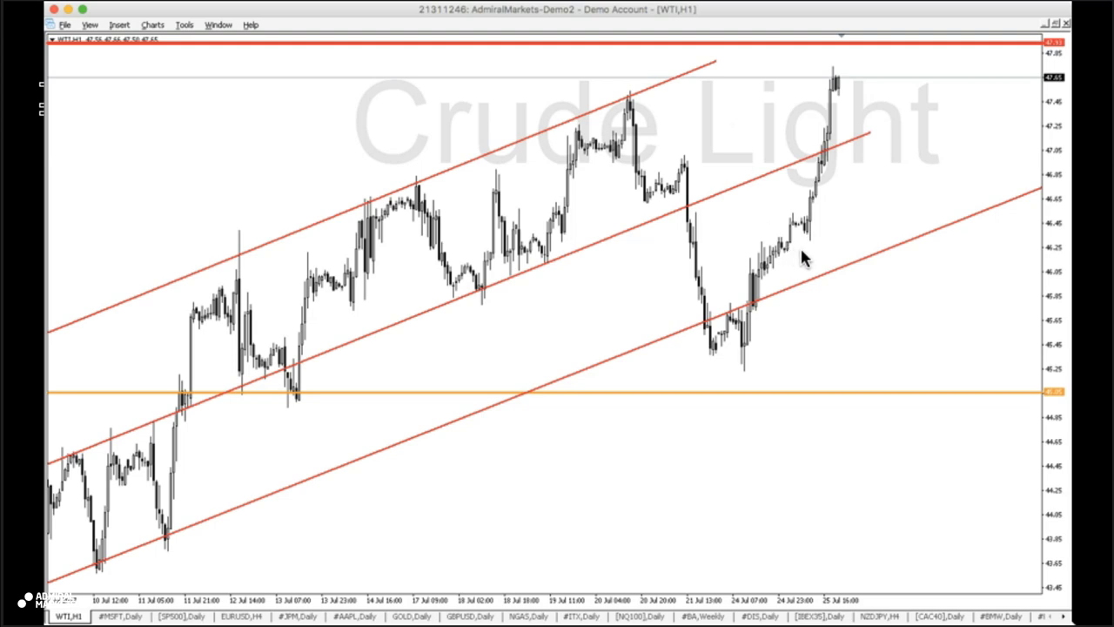
key(d)
key(1)
key(Return)
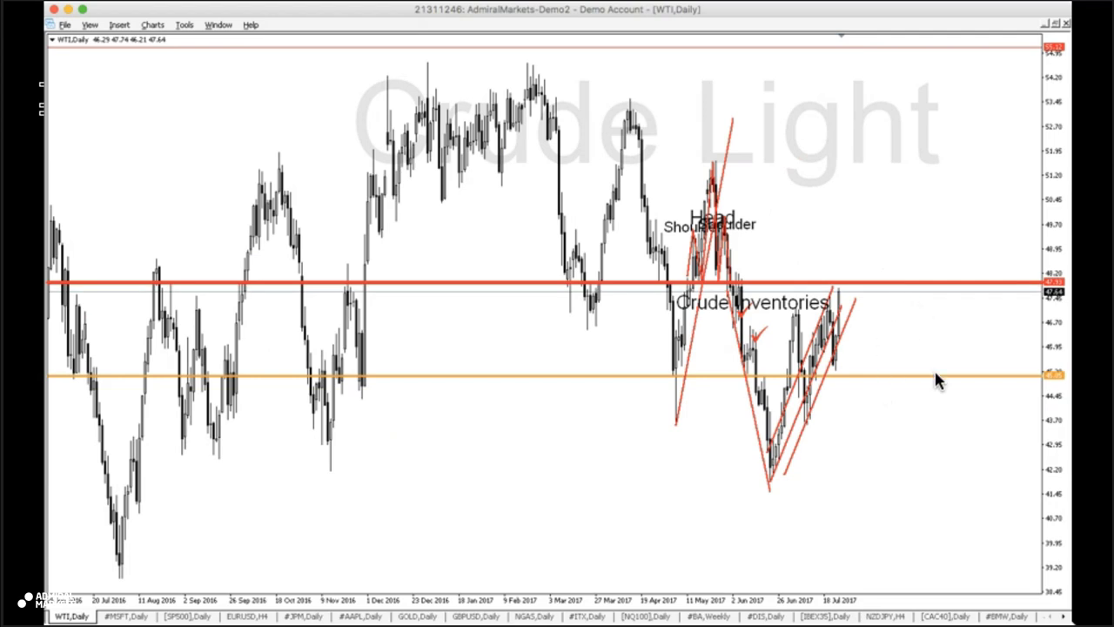
key(h)
key(4)
key(Return)
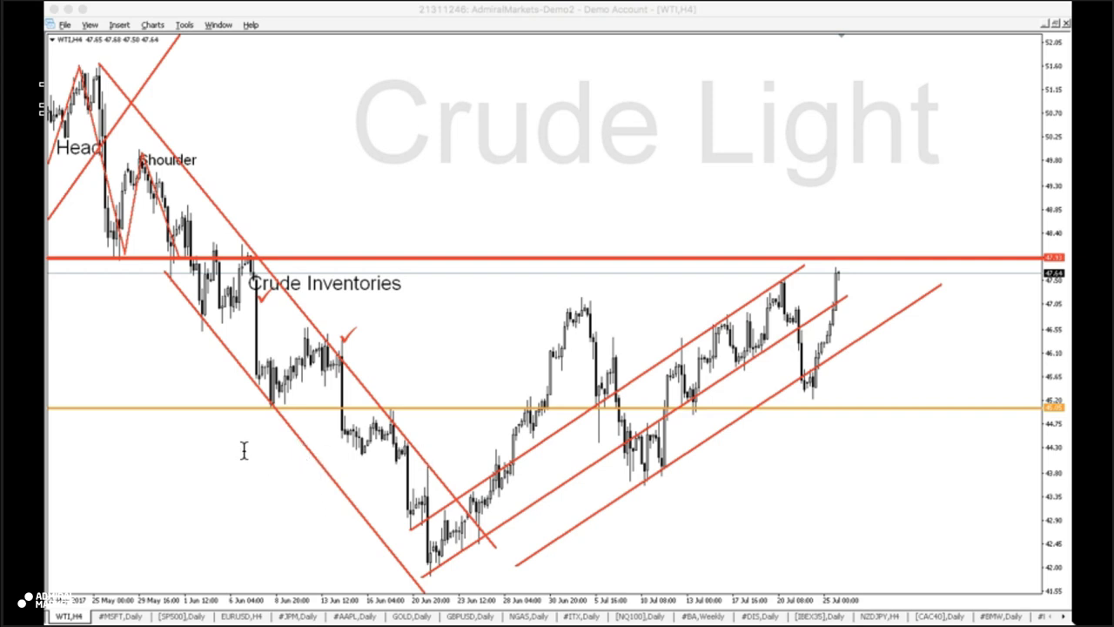
- Switch to the browser and show the Admiral Markets economic calendar page
click(789, 464)
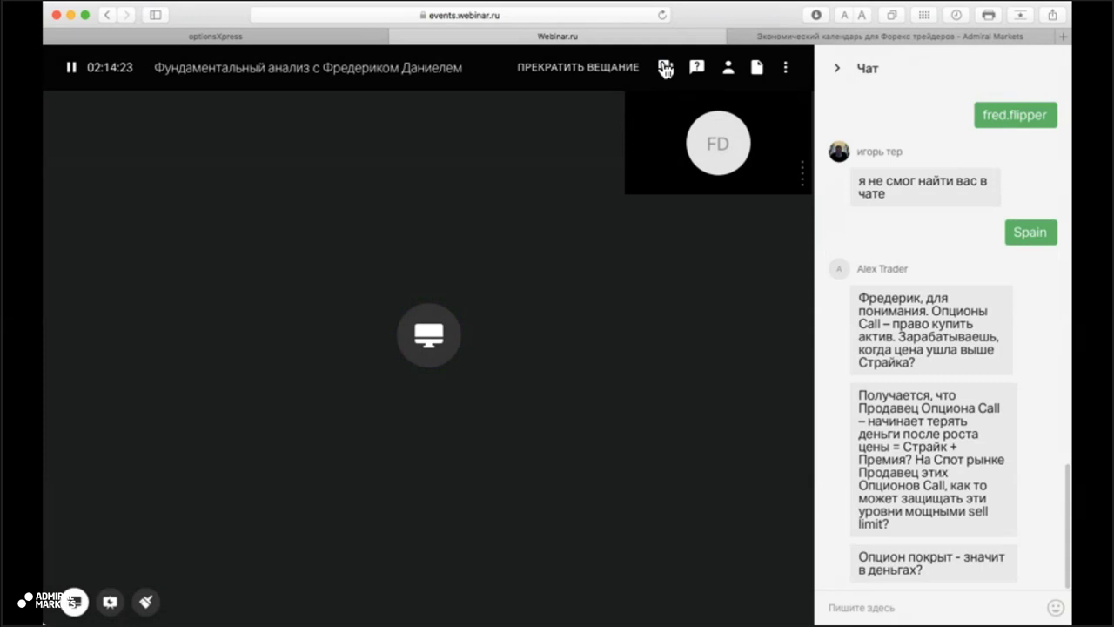
click(933, 36)
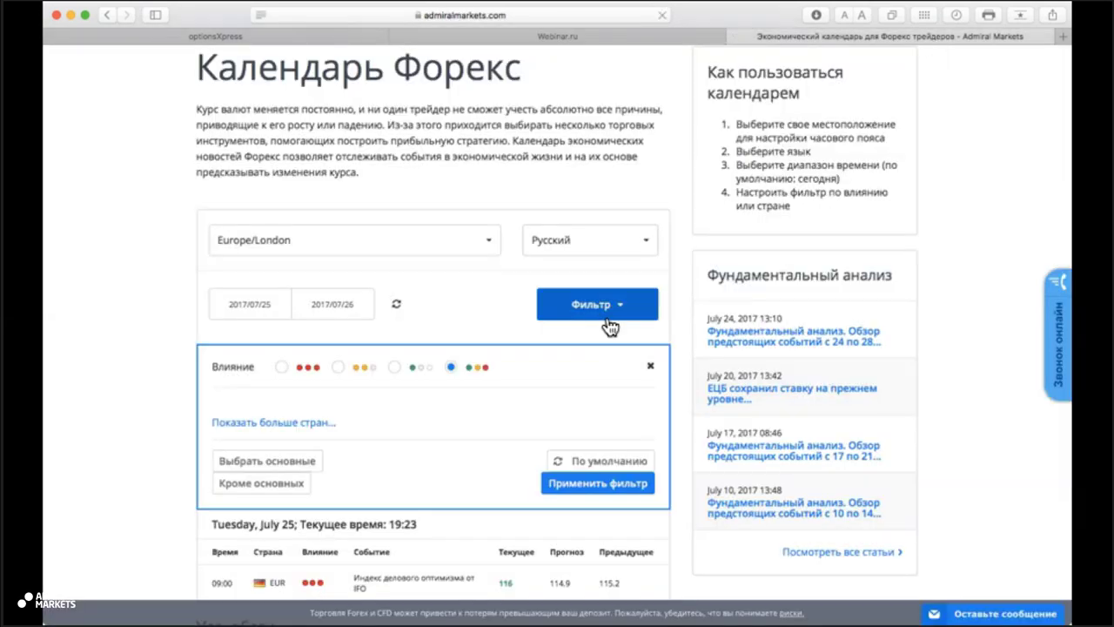
- Reload the economic calendar for 2017/07/25 to 2017/07/26 with all impact levels and review the Tuesday, July 25 events
scroll(448, 374, down, 5)
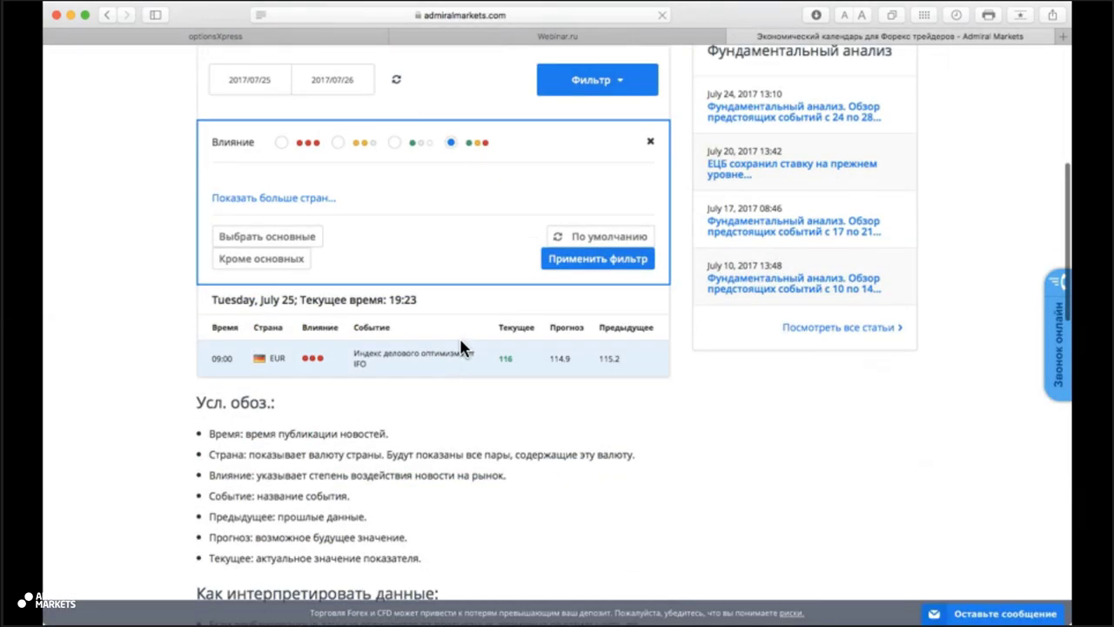
click(397, 80)
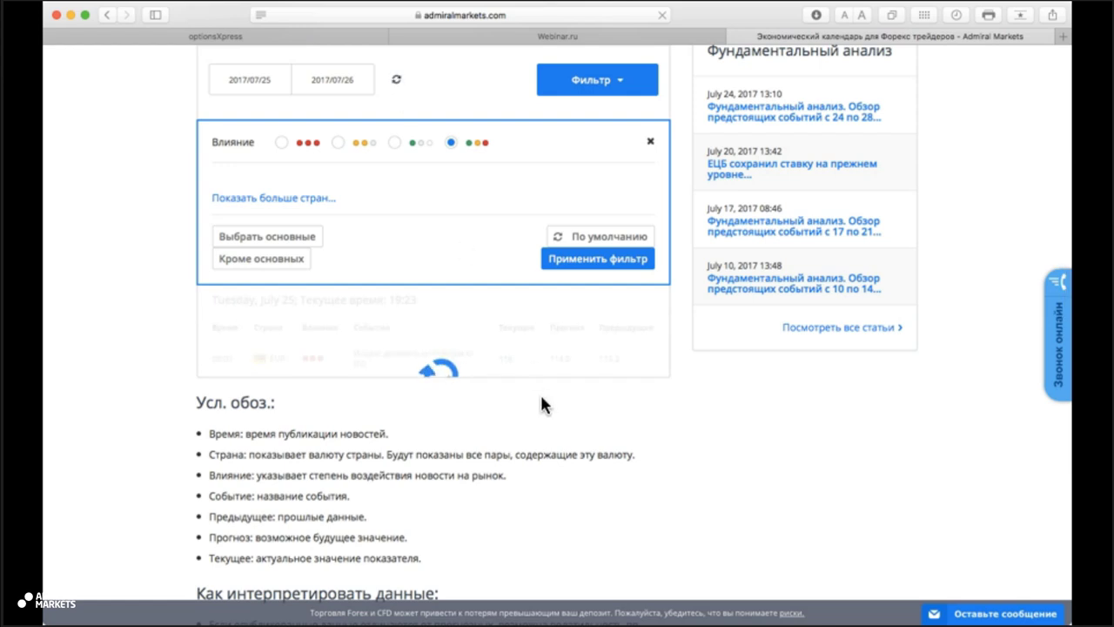
scroll(541, 398, down, 4)
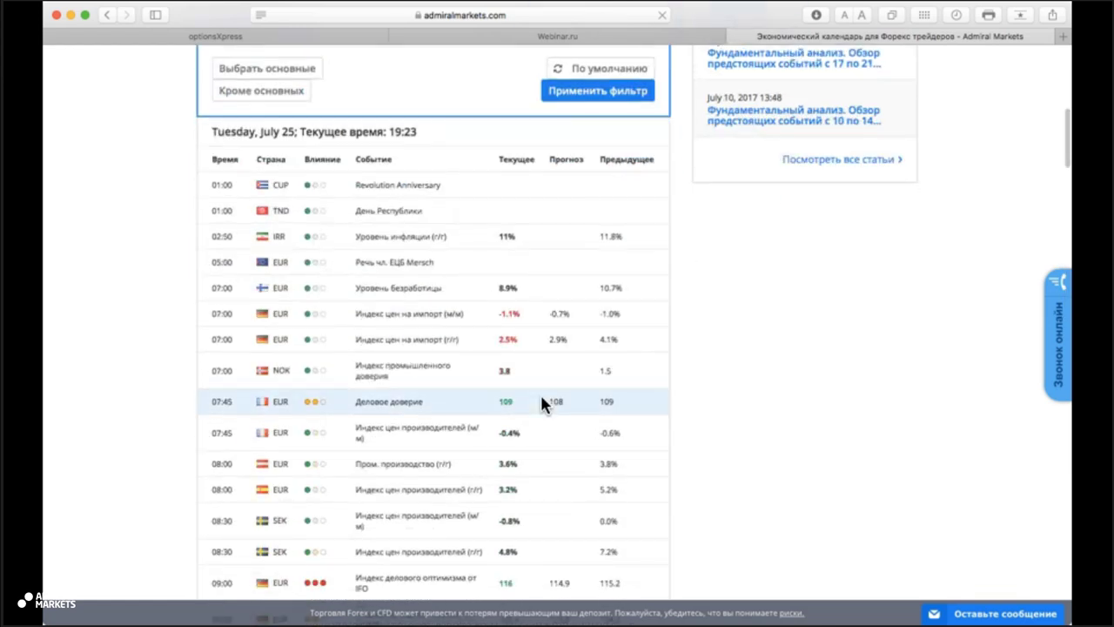
scroll(540, 403, down, 2)
scroll(541, 403, down, 4)
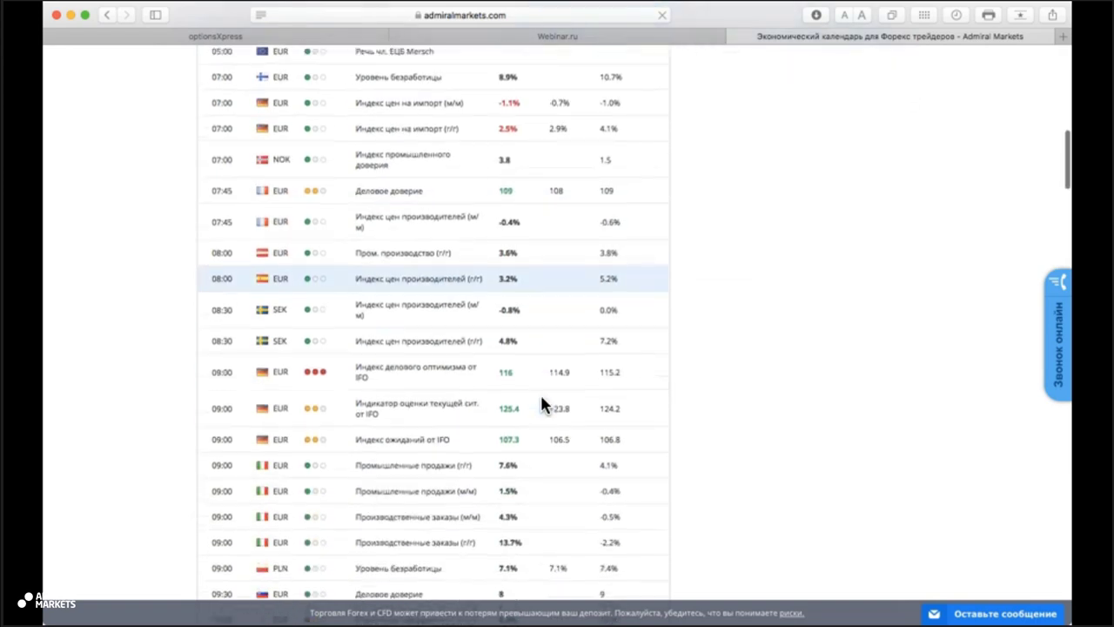
scroll(540, 402, up, 8)
scroll(541, 403, down, 20)
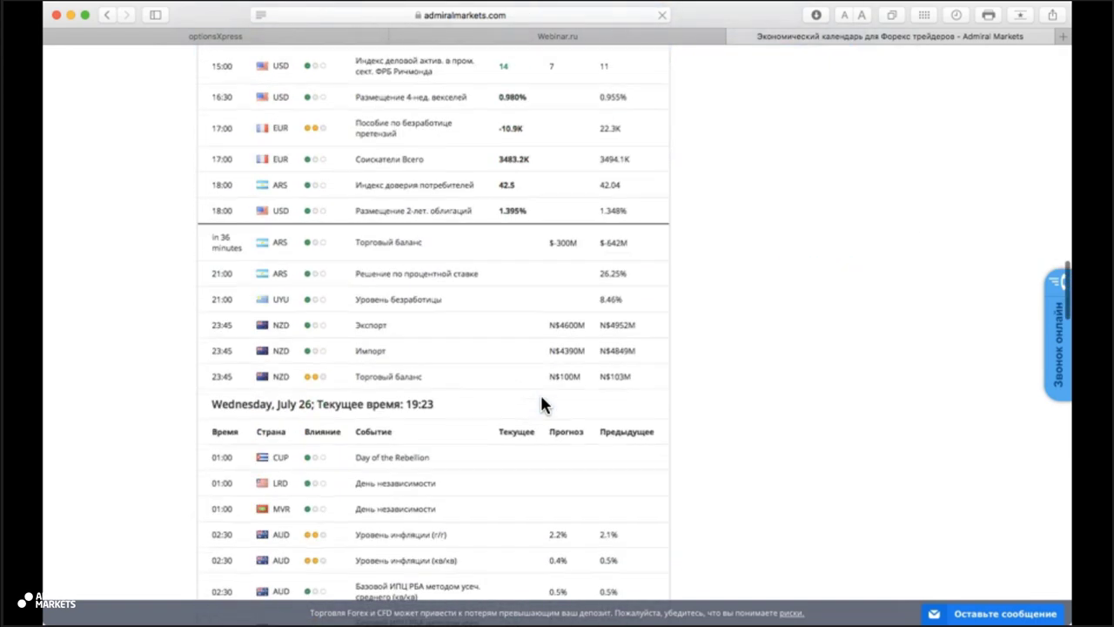
- Examine the Wednesday, July 26 calendar events, from Australian inflation through UK GDP and US home sales to the Fed rate decision
scroll(542, 403, down, 2)
scroll(541, 403, down, 5)
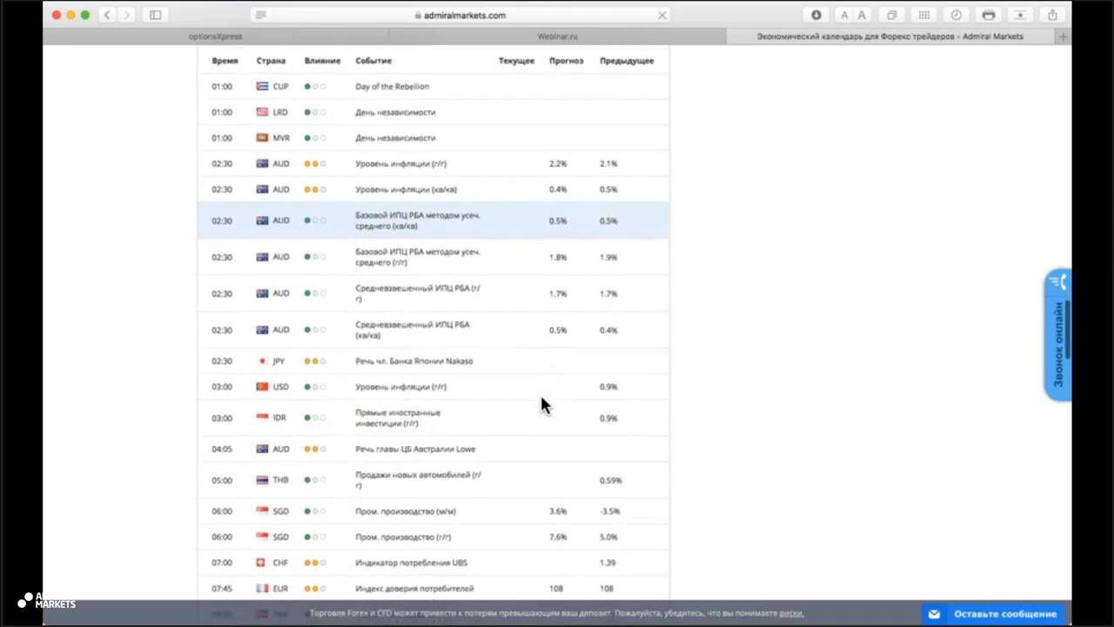
scroll(541, 404, down, 9)
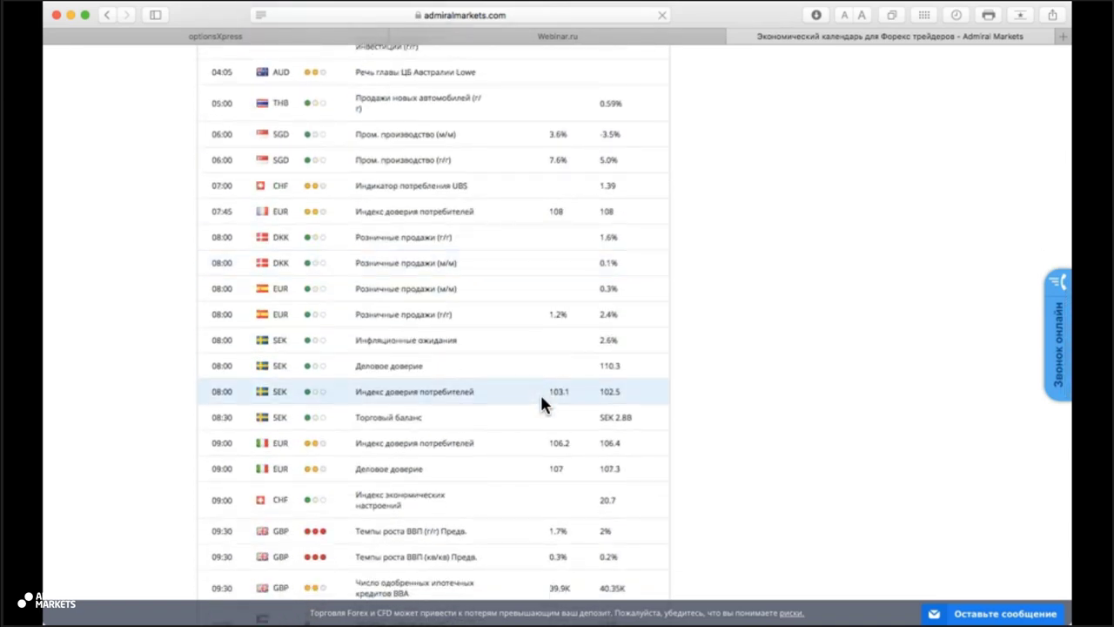
scroll(542, 404, down, 4)
scroll(541, 404, down, 3)
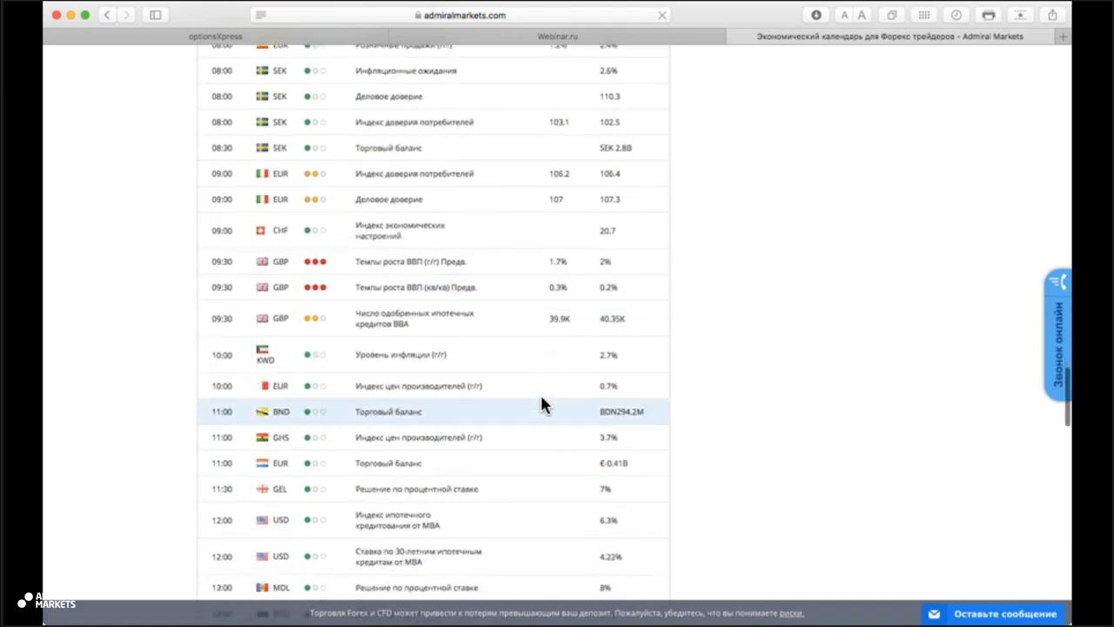
scroll(541, 403, up, 1)
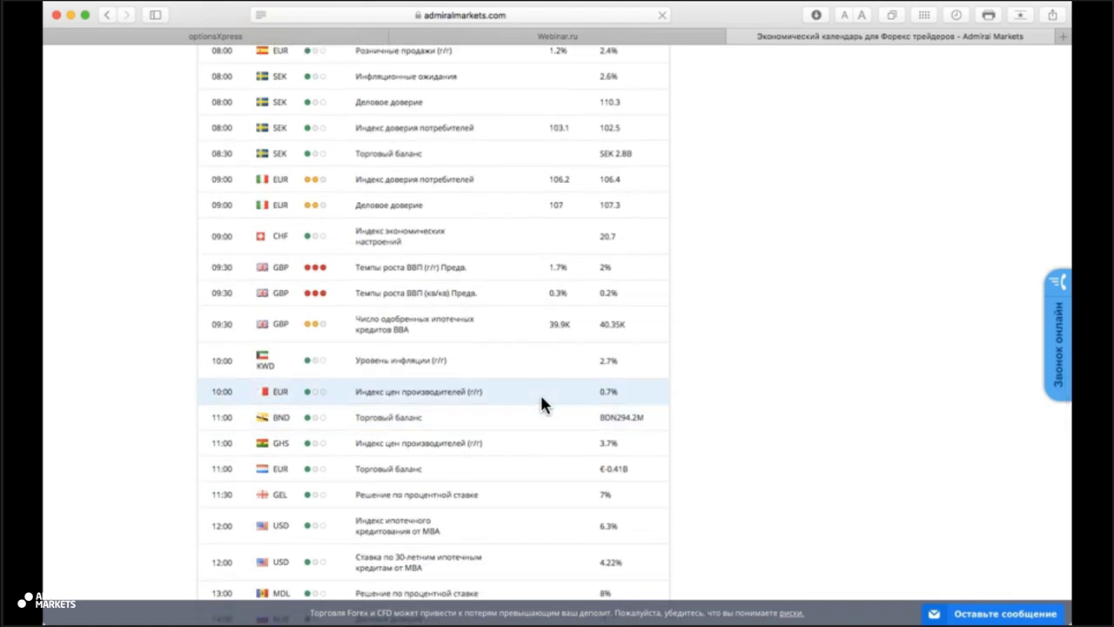
scroll(541, 404, down, 4)
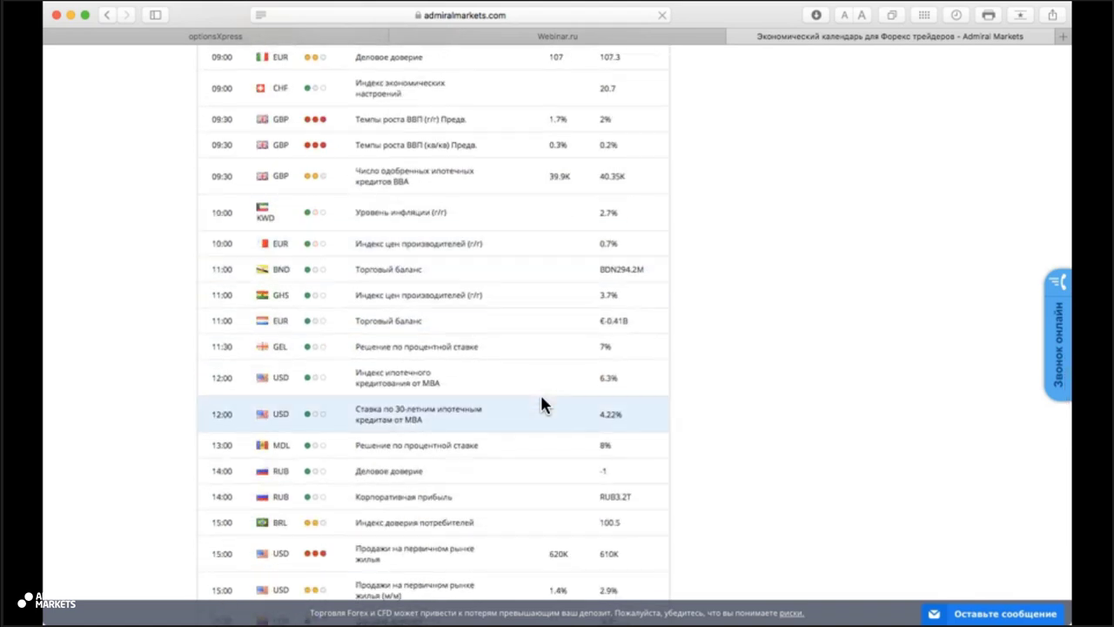
scroll(541, 403, down, 2)
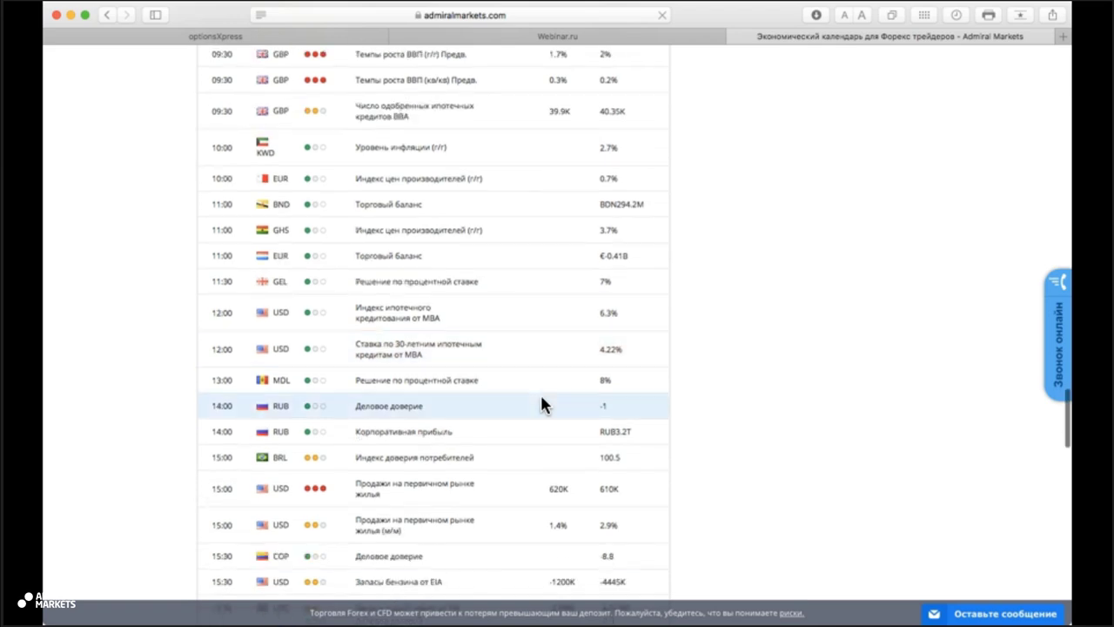
scroll(459, 291, down, 3)
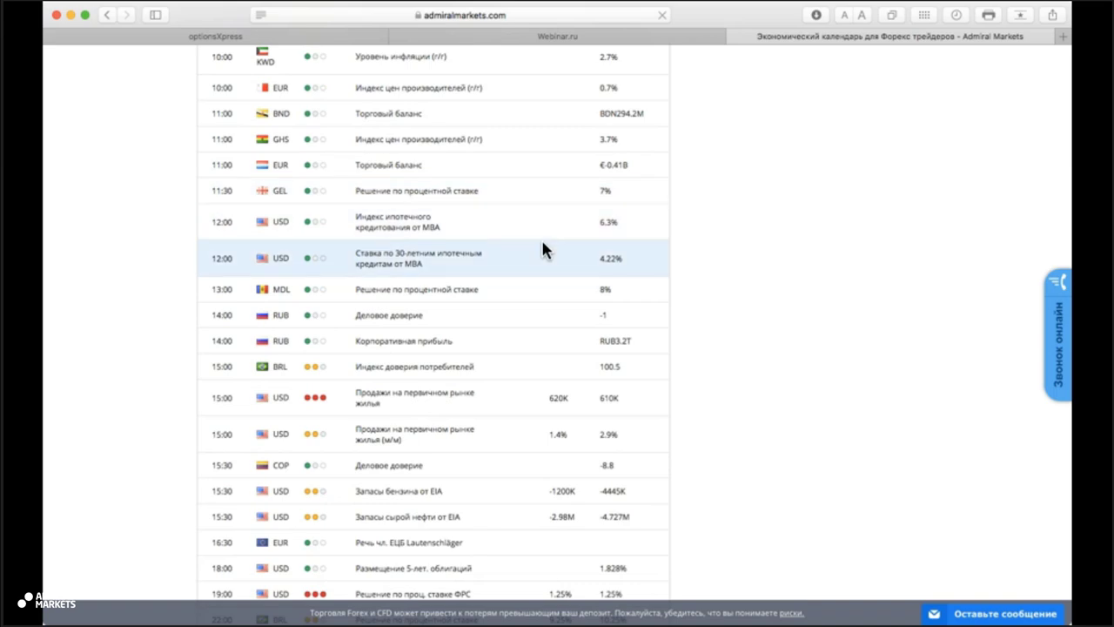
scroll(542, 244, down, 6)
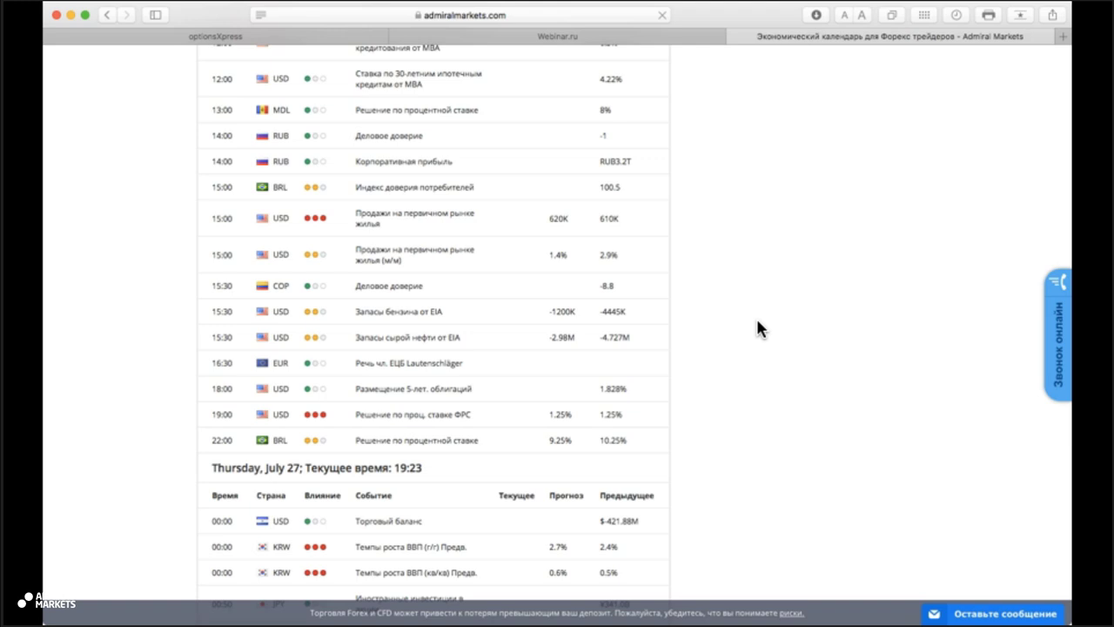
- Close the economic calendar page and show the attendees' questions in the Webinar.ru broadcast room
key(super+w)
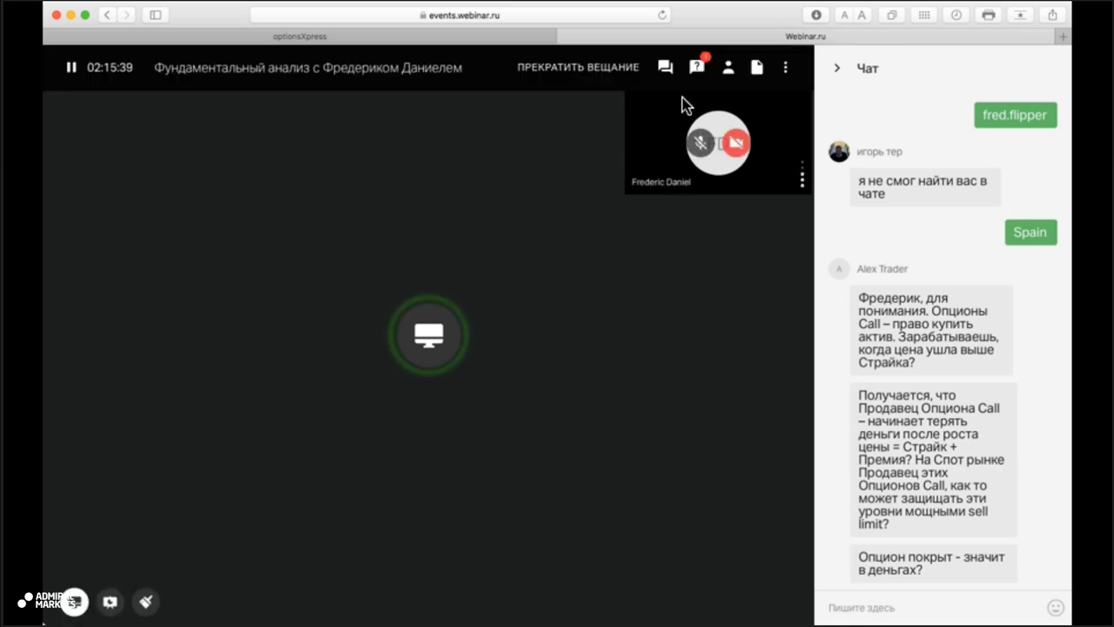
click(697, 71)
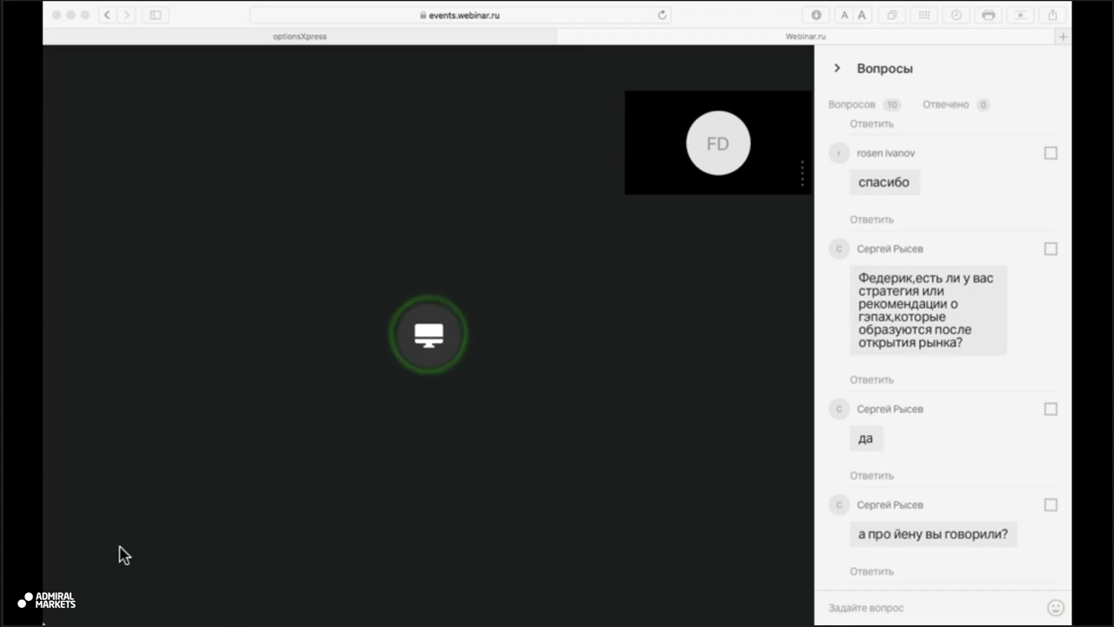
mouse_move(124, 554)
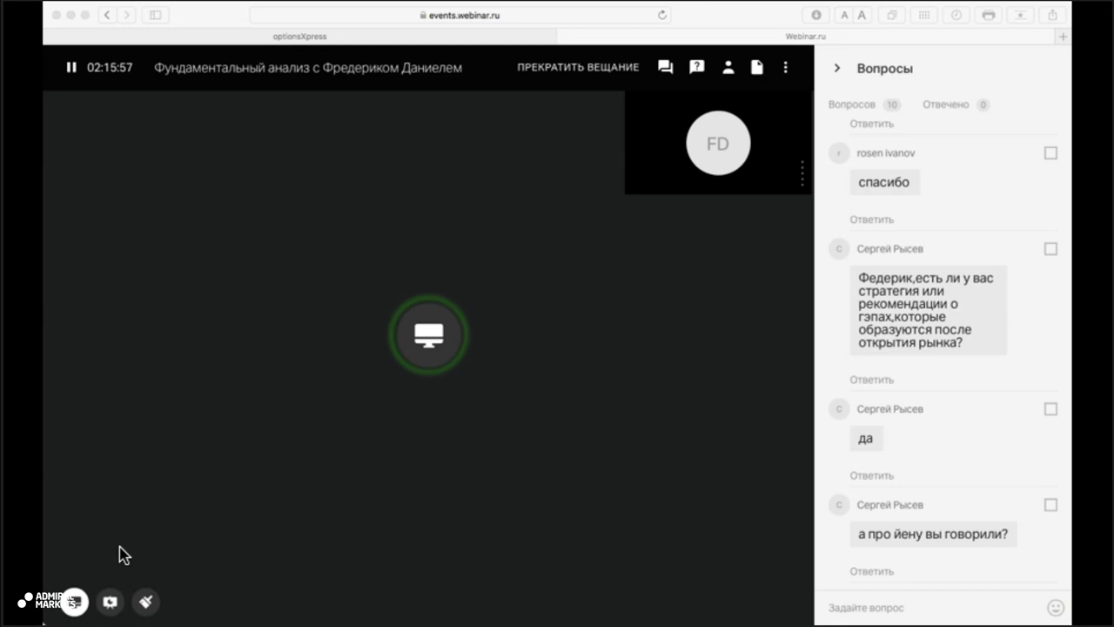